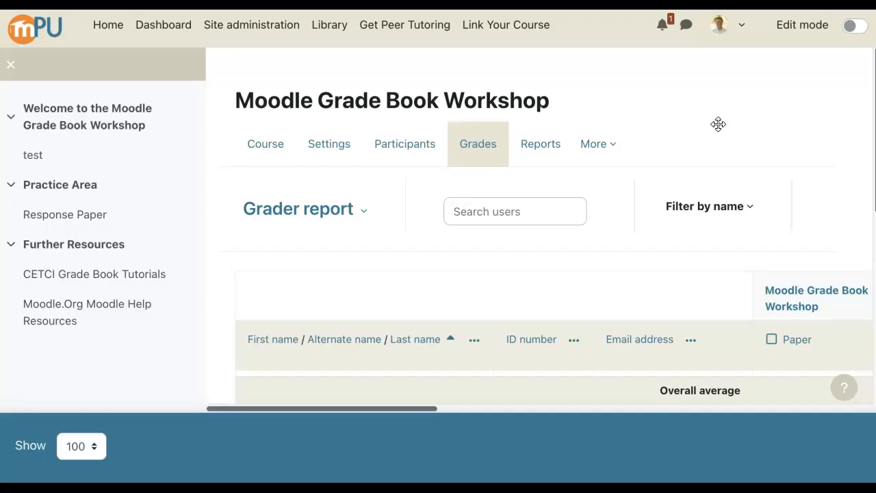
- Examine the students' course totals in the Course total column of the grader report
click(559, 310)
scroll(559, 309, down, 1)
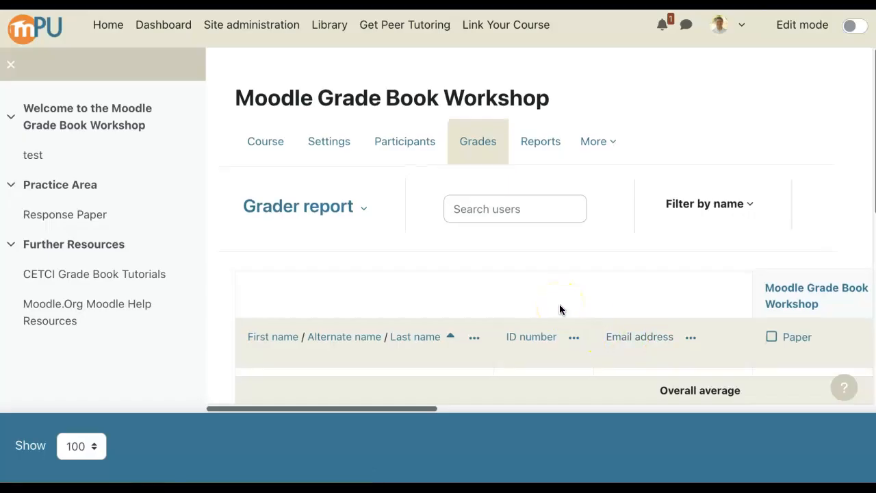
click(514, 168)
scroll(522, 248, right, 10)
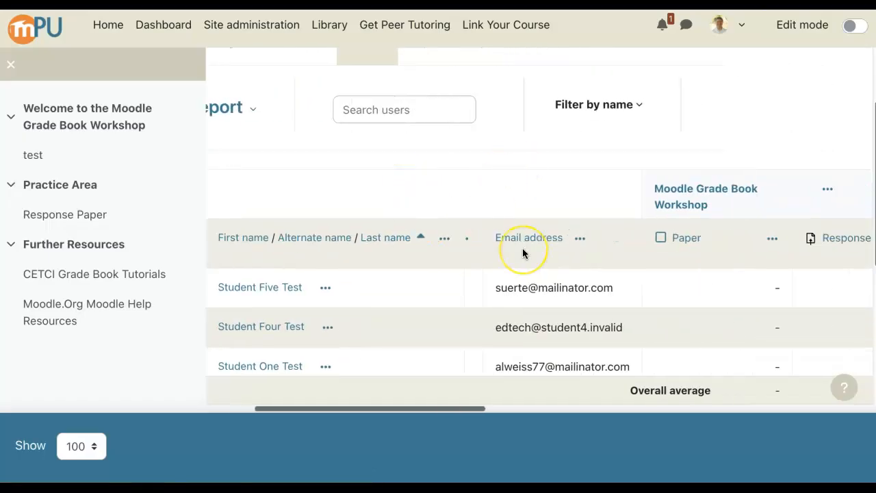
scroll(644, 272, right, 1)
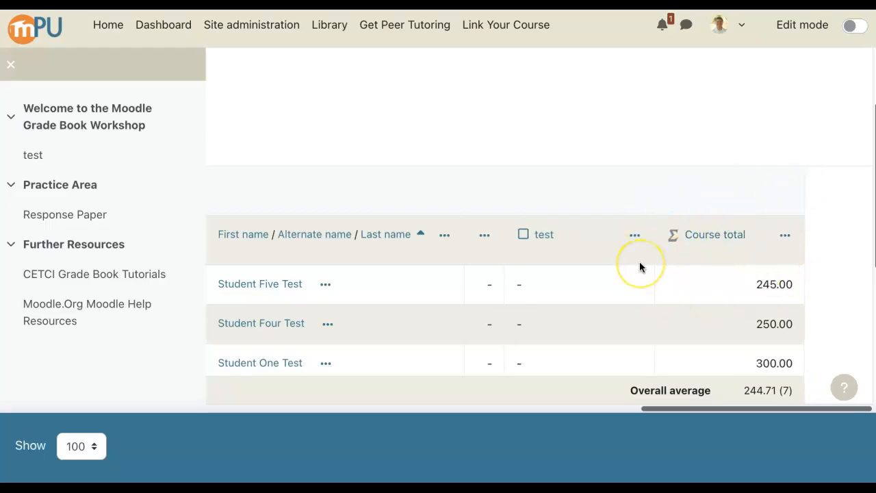
scroll(706, 308, down, 1)
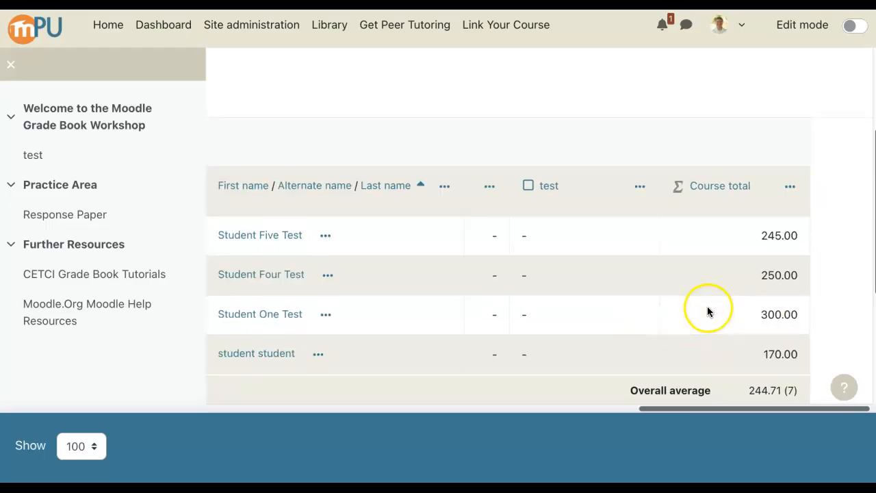
scroll(771, 310, down, 1)
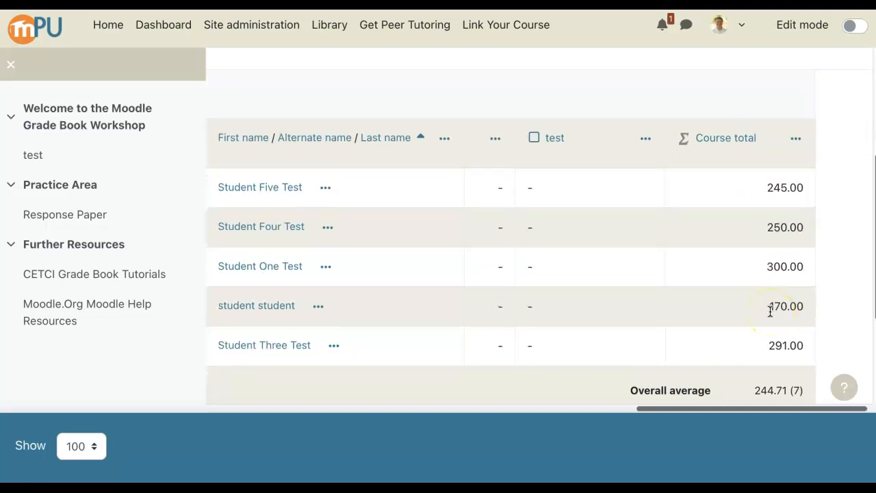
scroll(769, 311, down, 1)
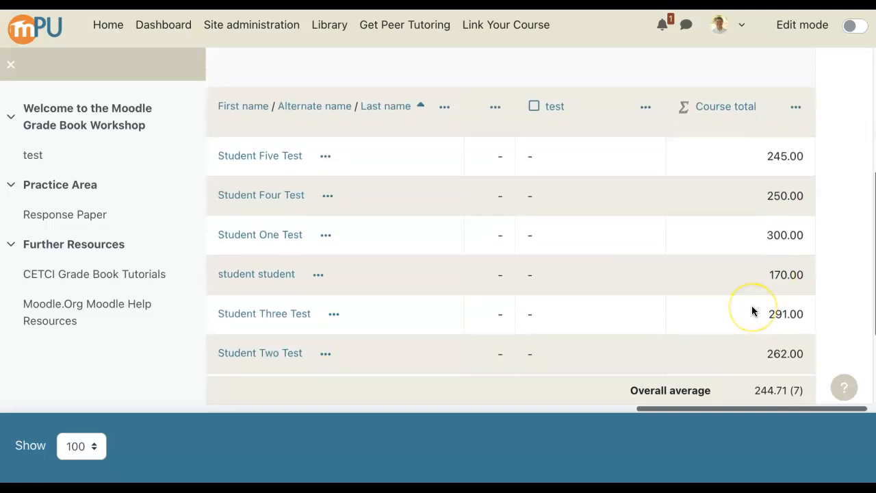
click(752, 273)
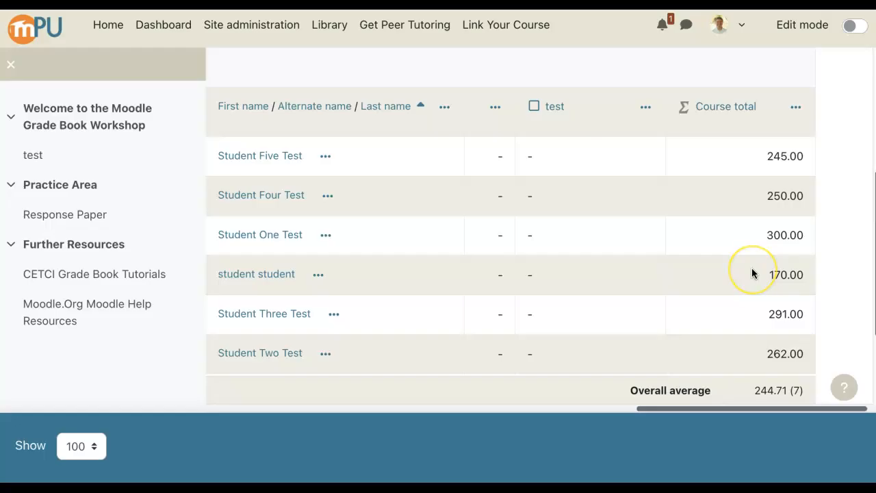
scroll(752, 274, down, 2)
scroll(752, 251, up, 2)
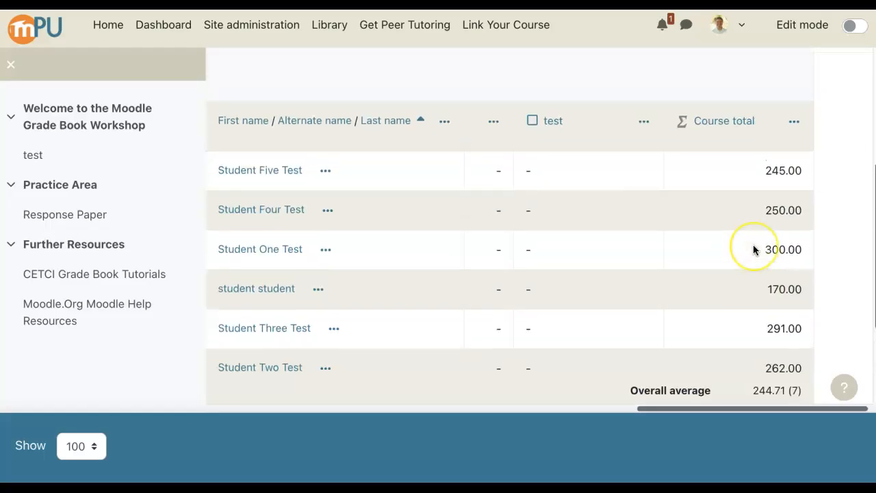
scroll(753, 250, up, 1)
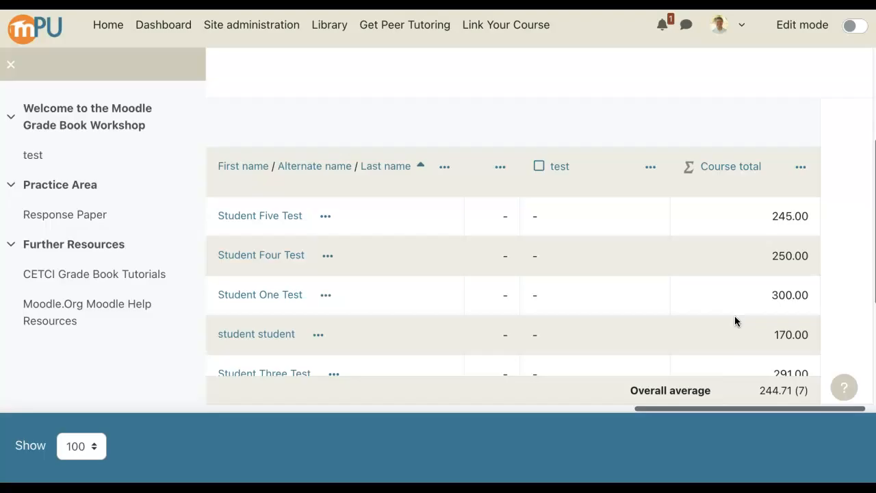
- Switch from the grader report to the Gradebook setup page
click(609, 301)
scroll(610, 302, left, 10)
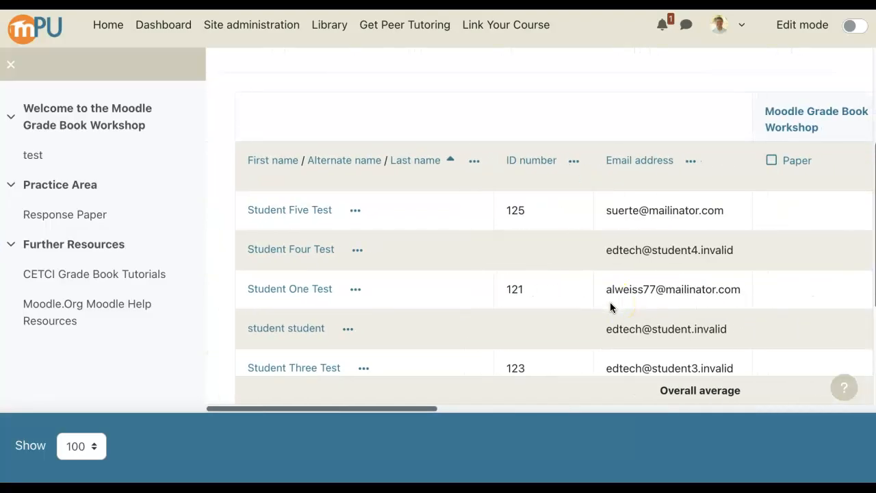
scroll(609, 301, up, 5)
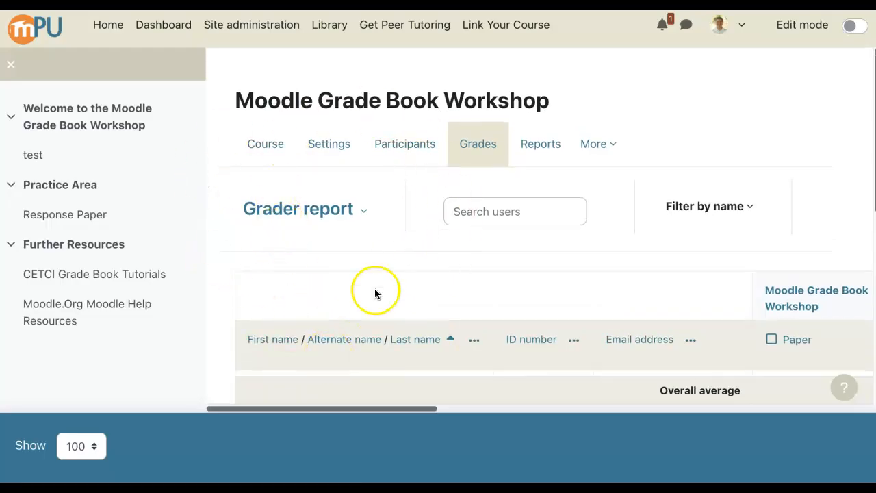
click(307, 217)
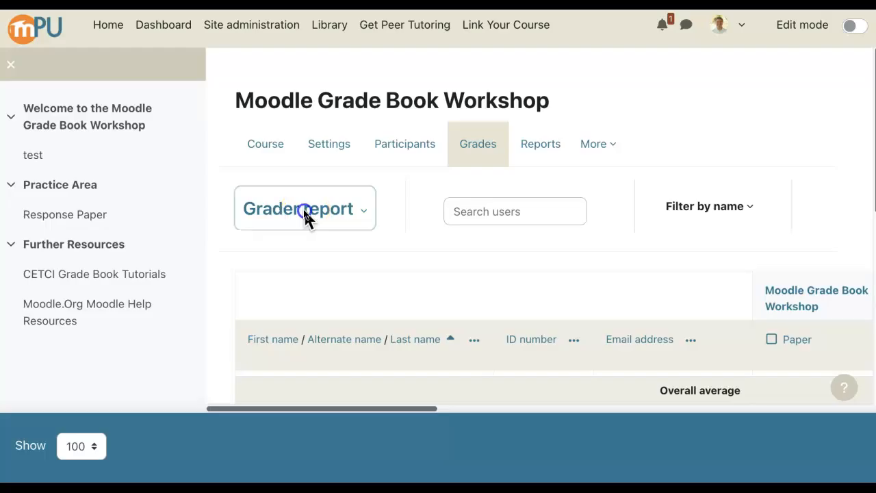
scroll(271, 229, down, 1)
scroll(266, 205, down, 1)
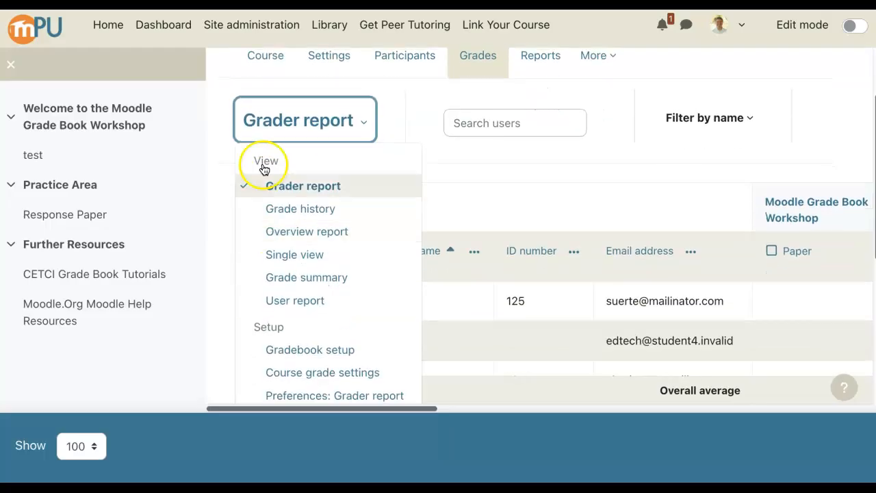
scroll(262, 171, down, 1)
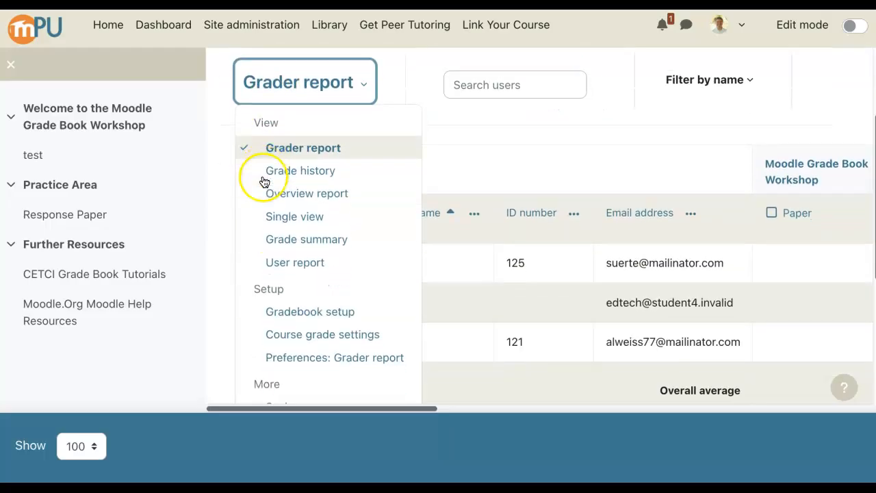
click(279, 312)
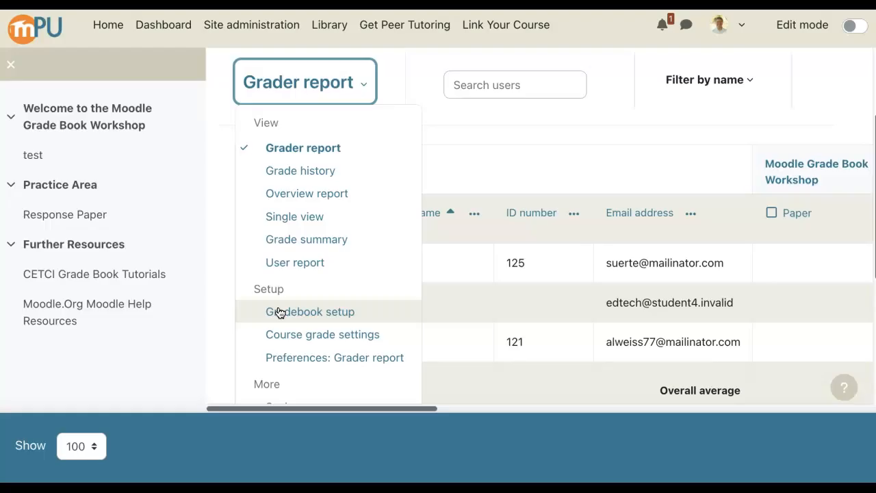
click(279, 312)
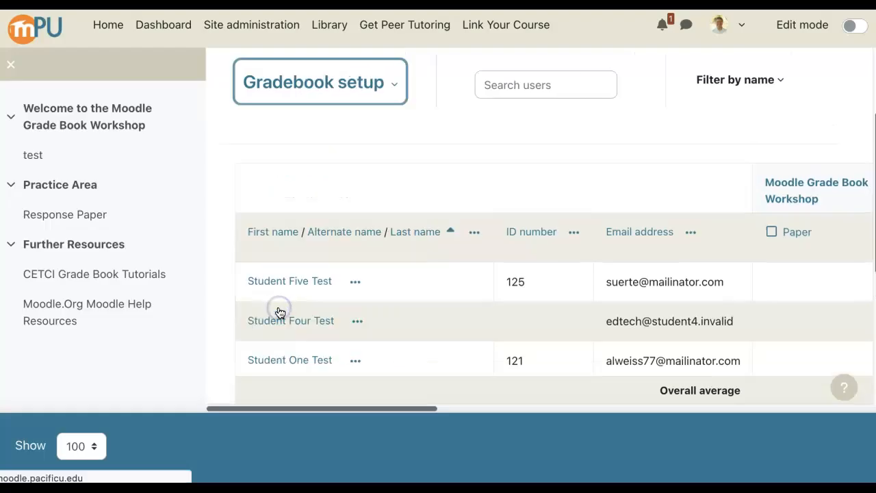
- Review the grade items, their weights and maximum grades, and the course total row in the gradebook setup
scroll(277, 322, down, 5)
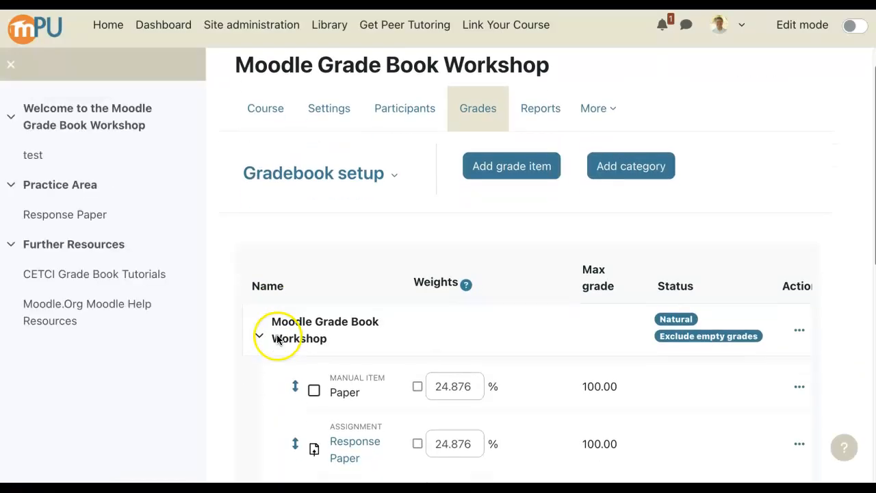
click(274, 338)
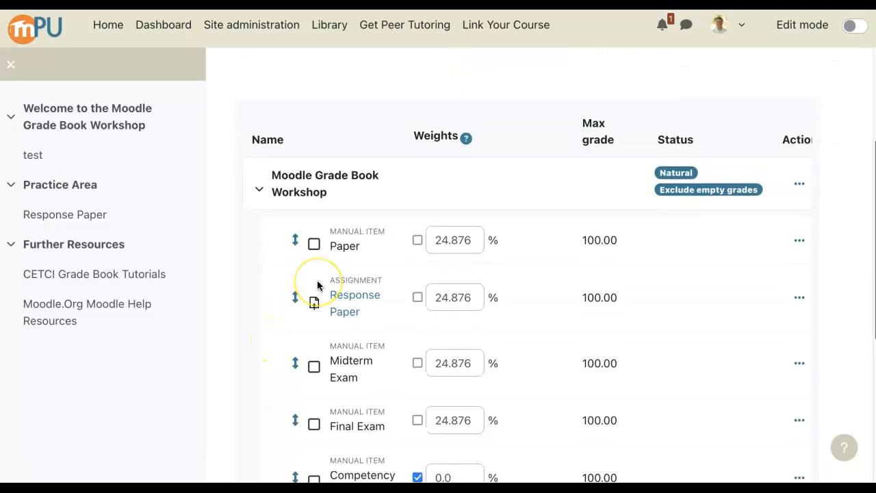
scroll(316, 285, down, 6)
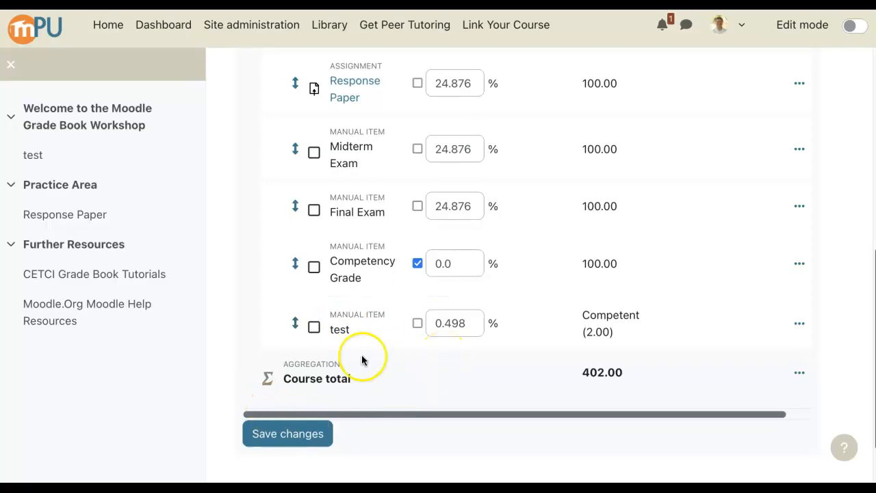
scroll(342, 379, up, 1)
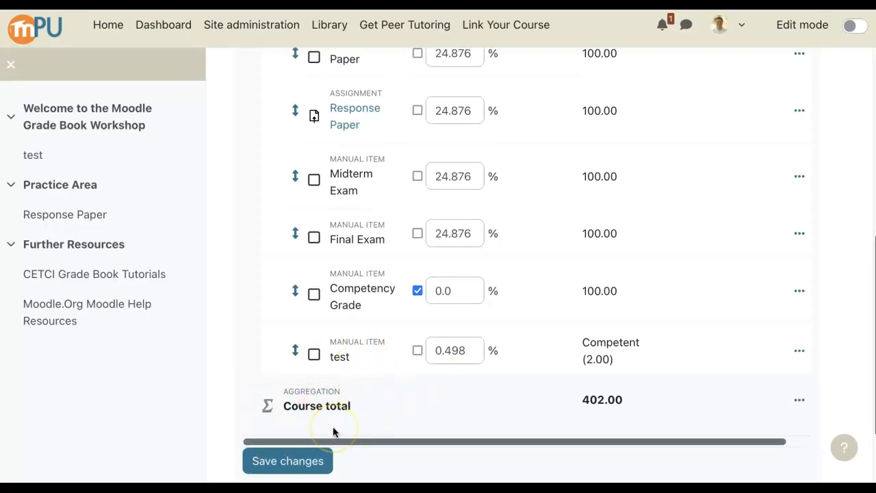
scroll(333, 428, up, 5)
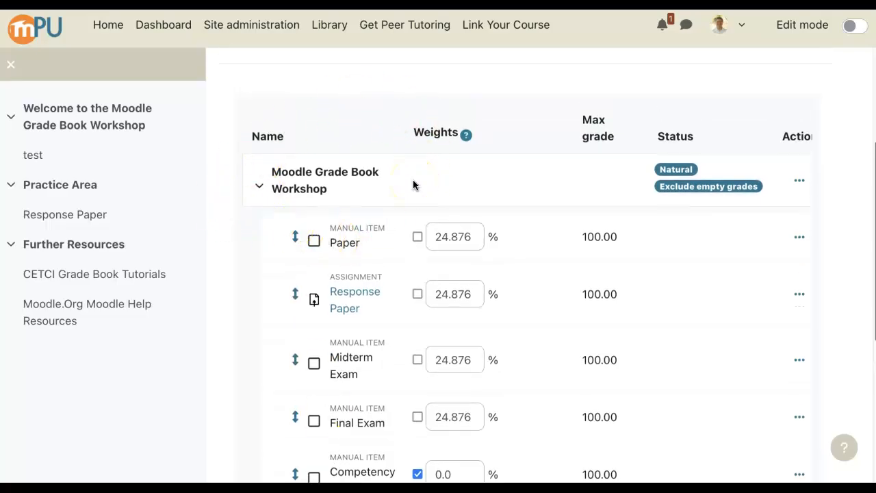
scroll(375, 230, down, 8)
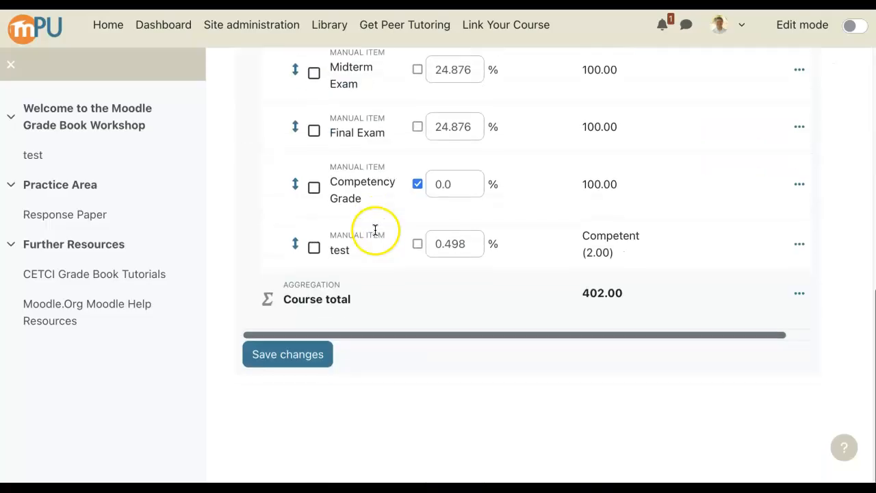
scroll(375, 230, up, 10)
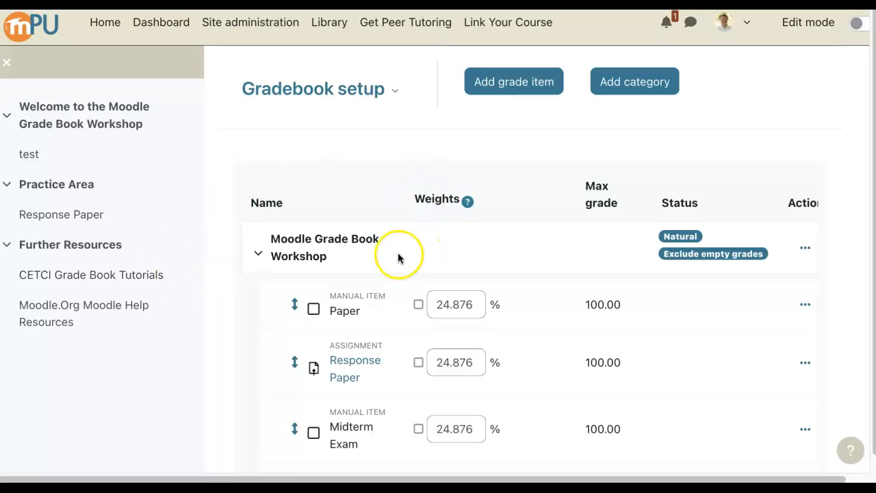
- Open the top-level Moodle Grade Book Workshop category for editing
scroll(400, 255, right, 3)
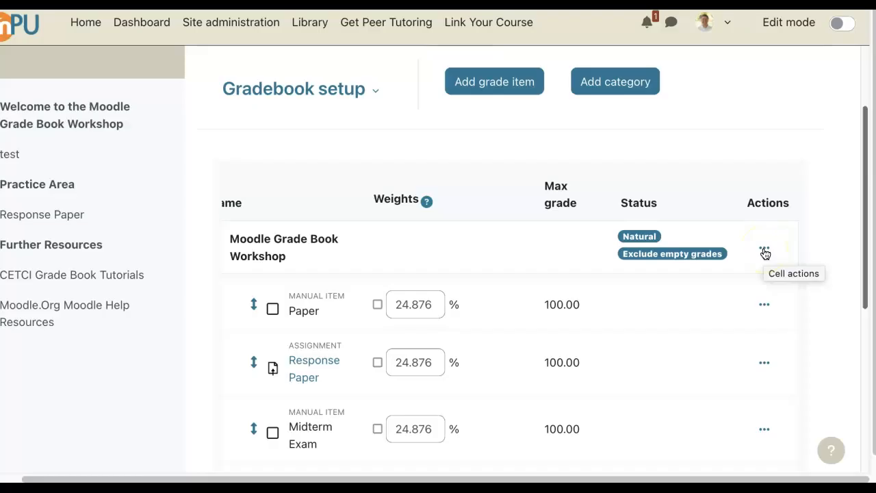
click(764, 251)
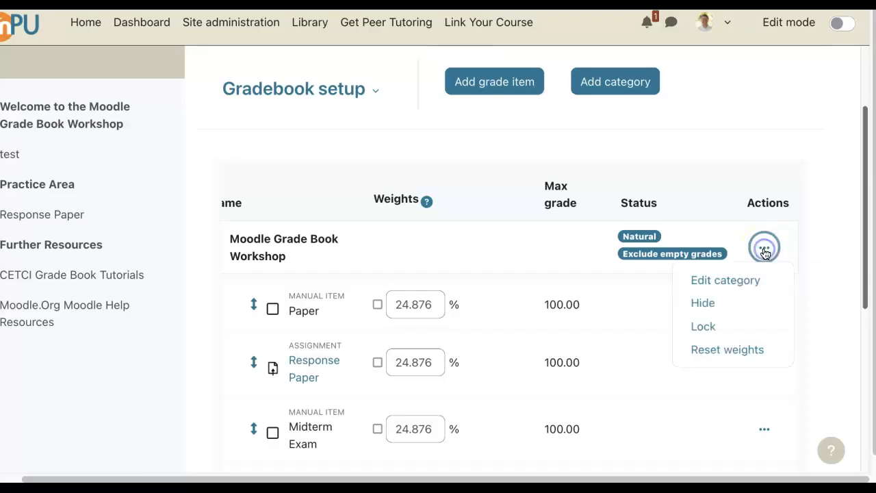
click(739, 286)
- Set the category total's grade display type to Real (percentage) and save the category changes
scroll(509, 333, down, 5)
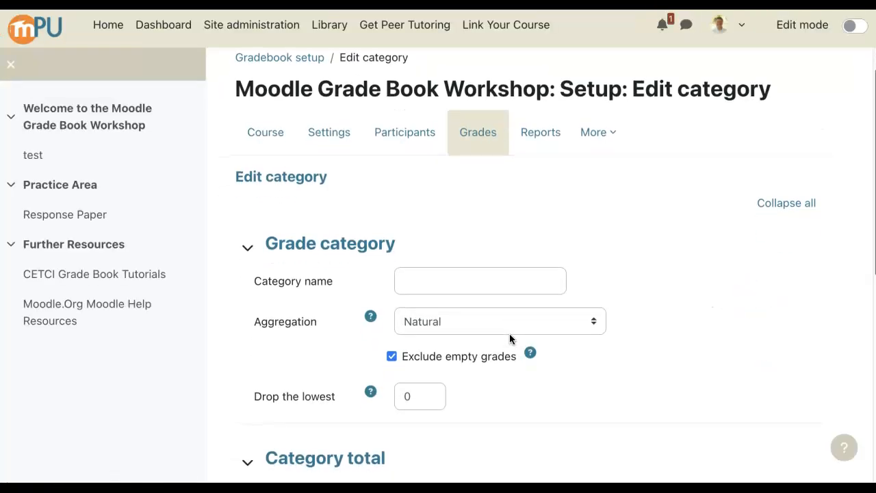
scroll(289, 363, down, 1)
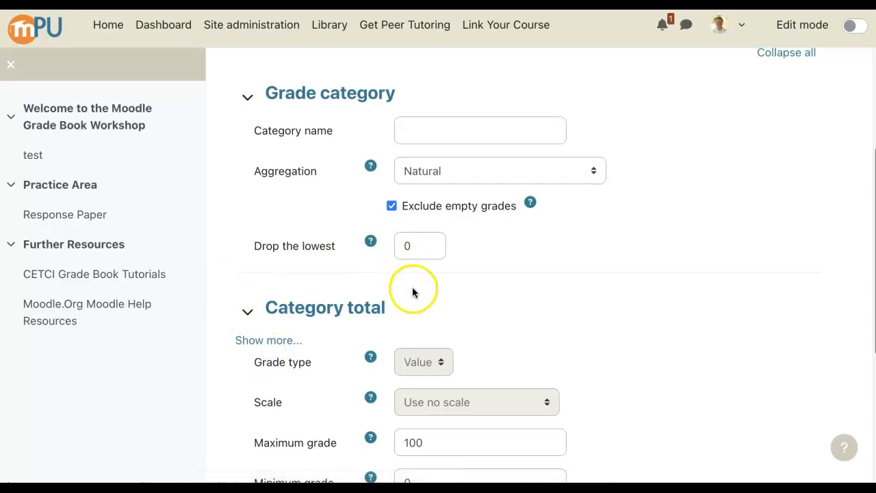
click(247, 310)
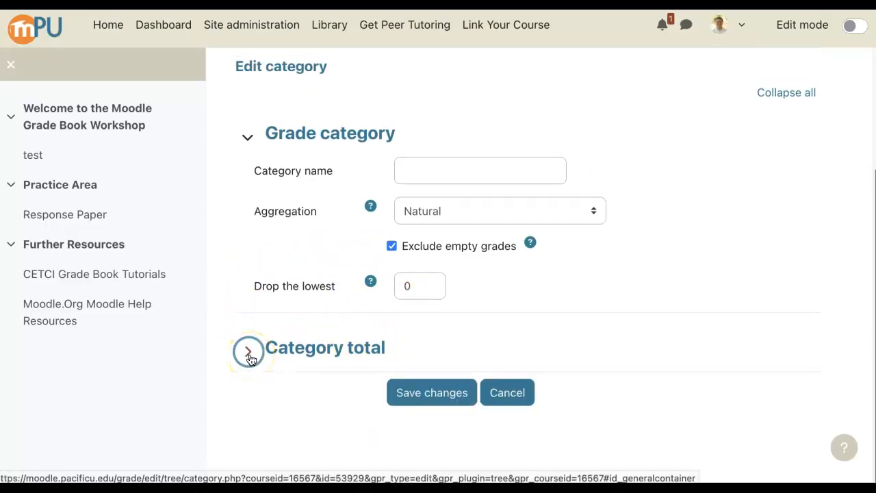
click(248, 351)
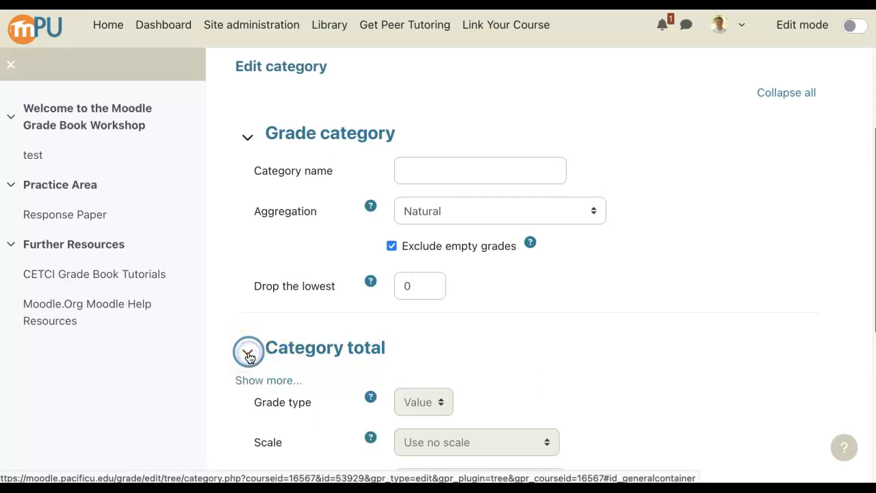
scroll(250, 357, down, 2)
scroll(250, 357, down, 4)
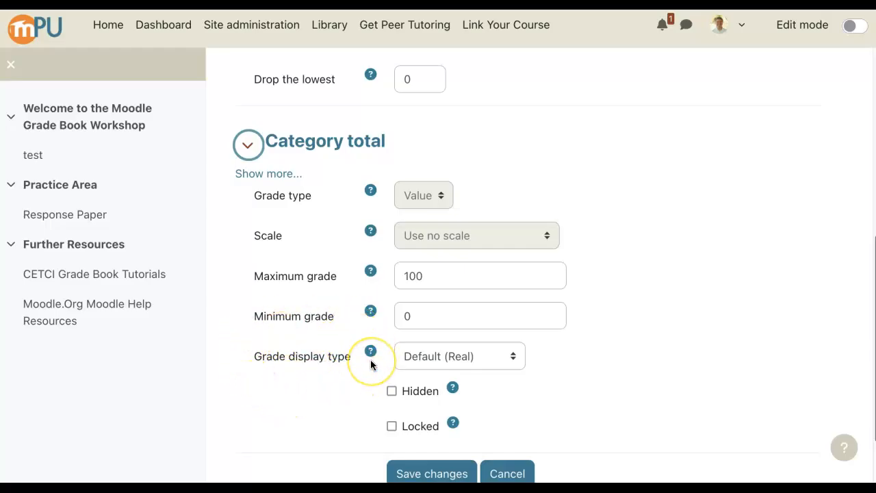
click(433, 357)
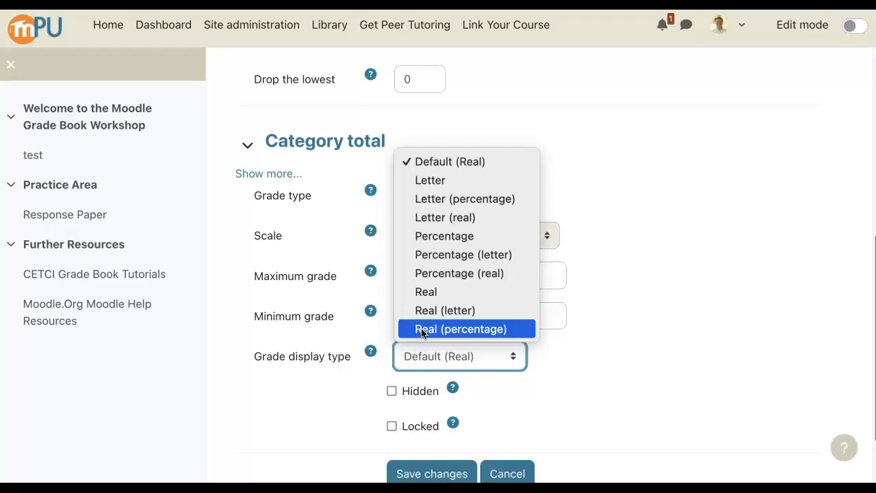
click(493, 335)
click(462, 329)
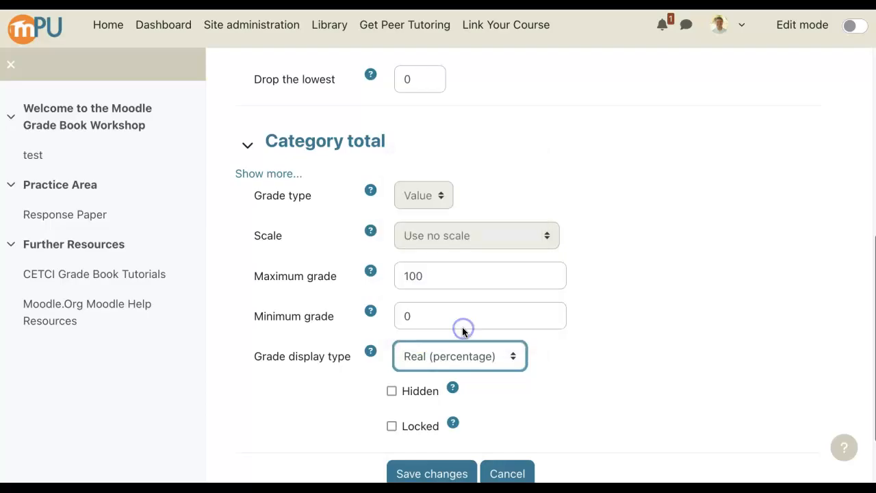
scroll(457, 339, down, 3)
click(425, 405)
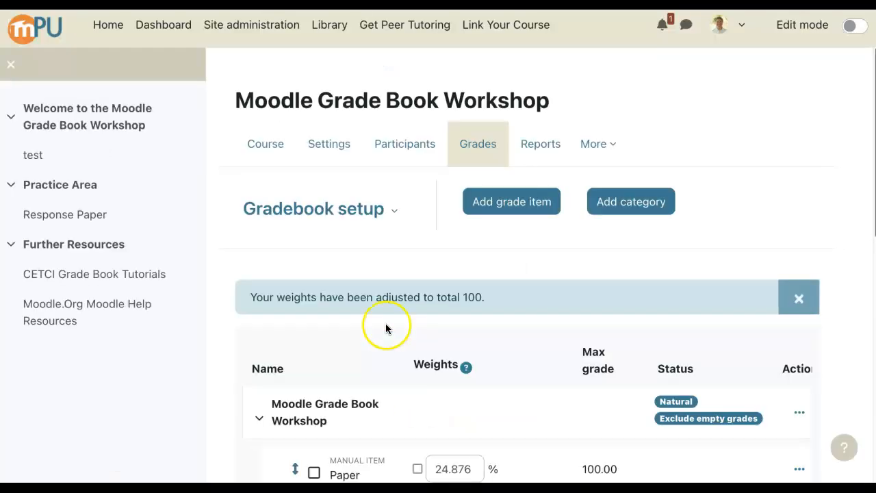
- Return from the gradebook setup to the Grader report
click(361, 219)
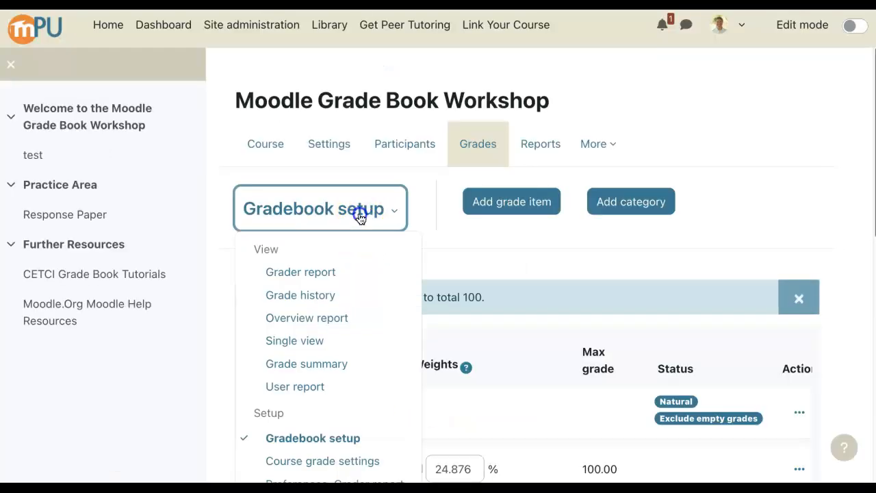
click(331, 275)
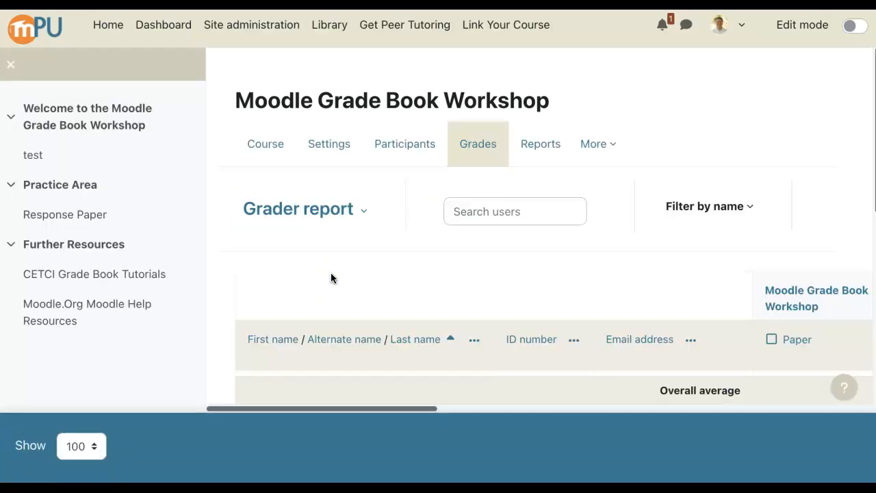
- Examine the points and percentages shown for each student in the Course total column of the grader report
scroll(331, 277, down, 5)
scroll(526, 252, right, 10)
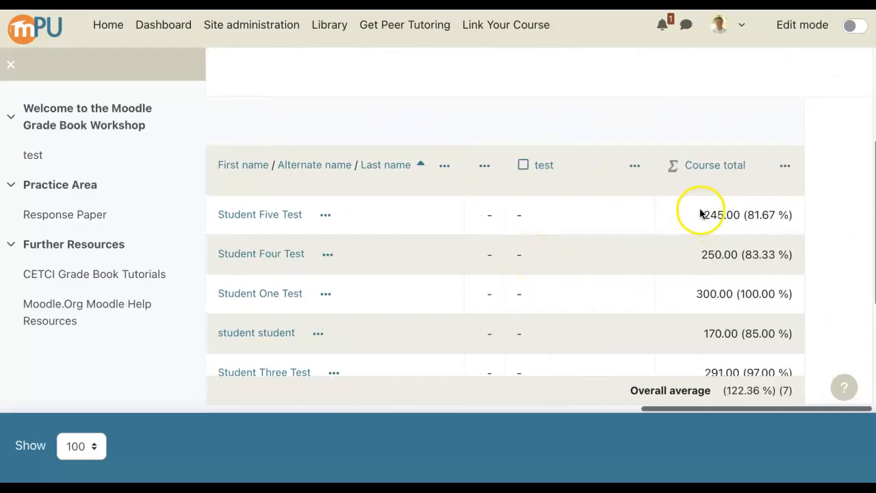
drag(701, 214, 732, 215)
drag(698, 254, 739, 255)
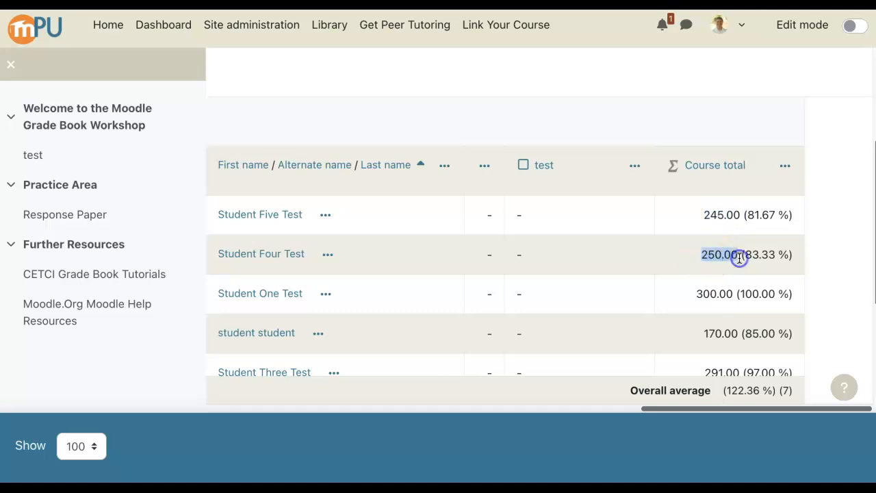
click(754, 255)
scroll(753, 277, down, 1)
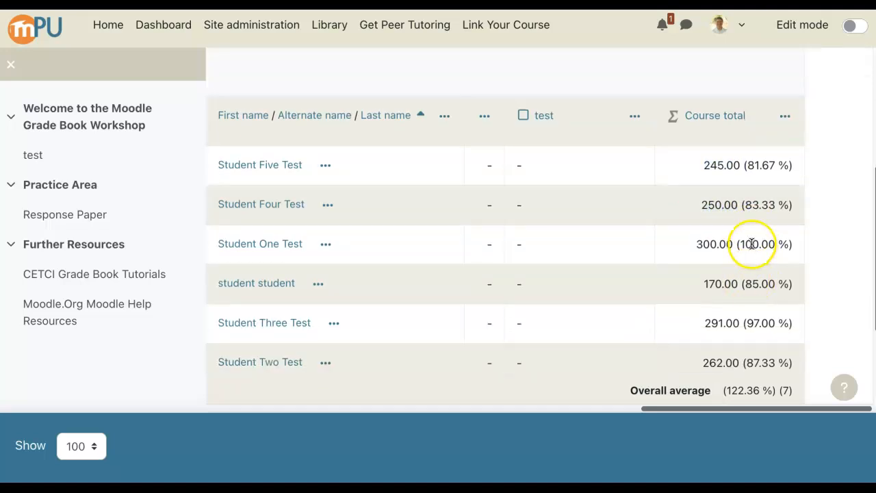
scroll(725, 322, down, 2)
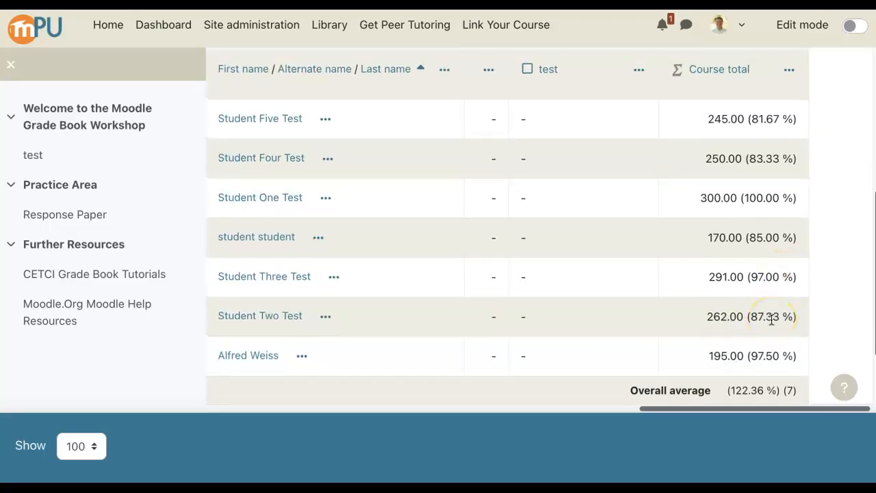
scroll(771, 319, up, 2)
scroll(771, 318, down, 2)
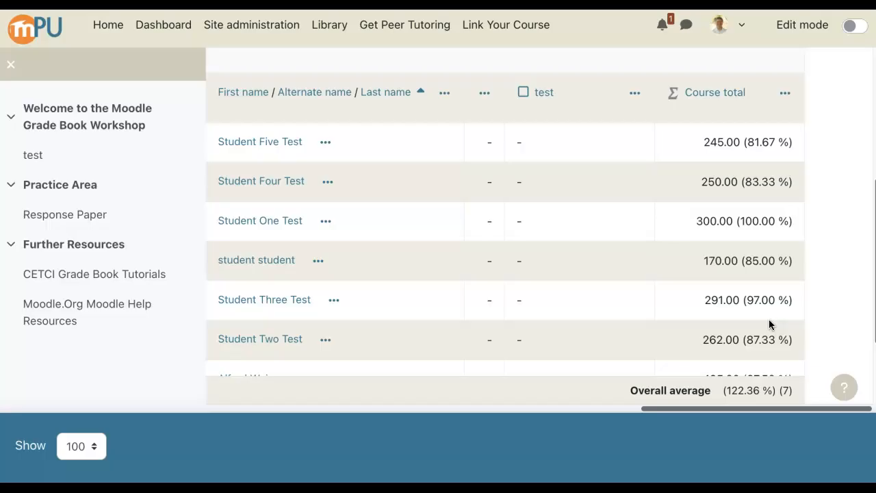
scroll(771, 324, up, 1)
click(736, 187)
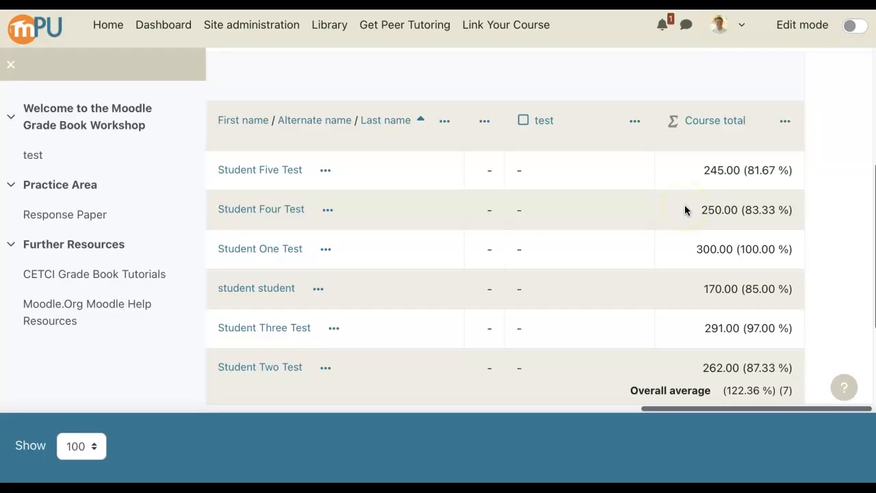
- Switch from the Grader report to the Gradebook setup
scroll(559, 243, left, 10)
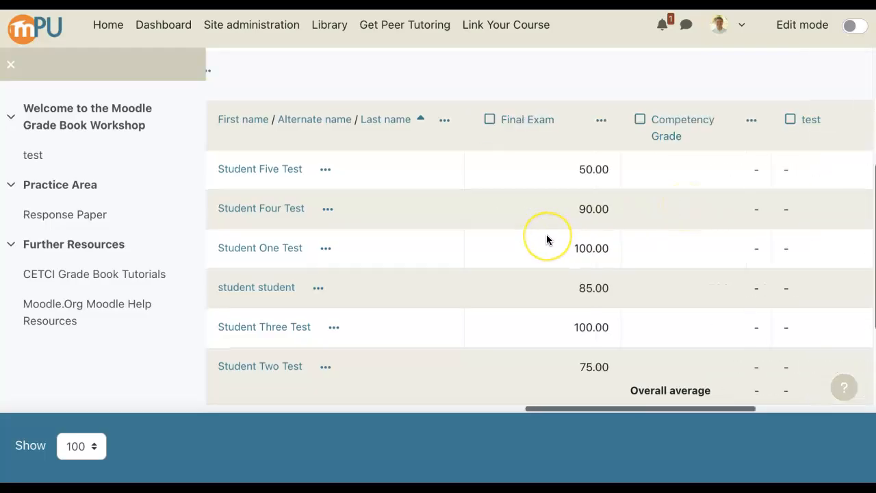
scroll(547, 240, up, 3)
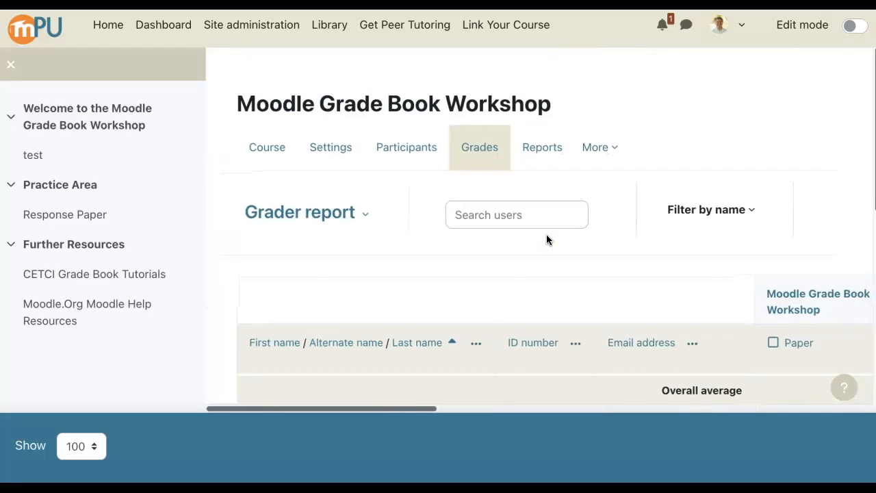
click(347, 213)
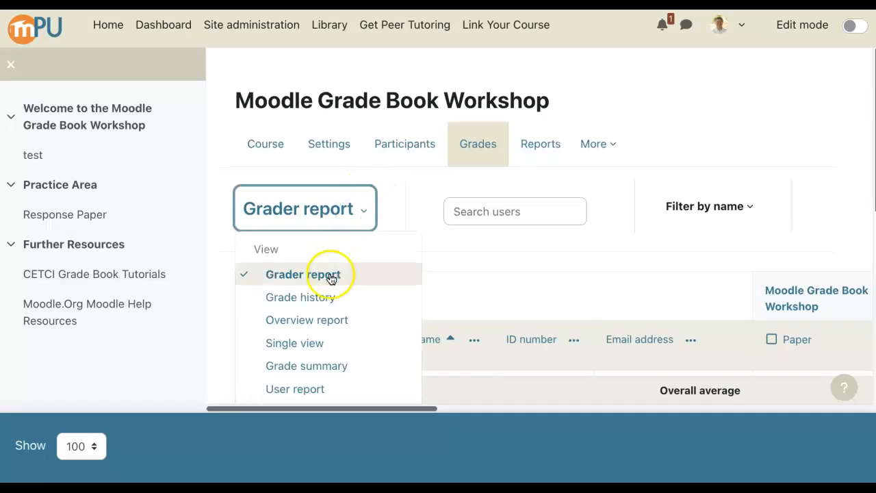
scroll(322, 260, down, 4)
click(320, 161)
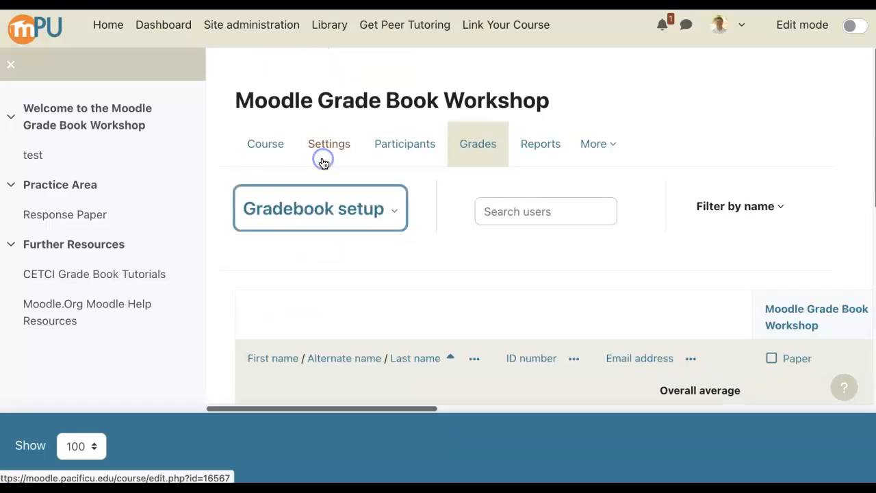
- Open the top-level Moodle Grade Book Workshop category's settings for editing again
scroll(313, 281, down, 10)
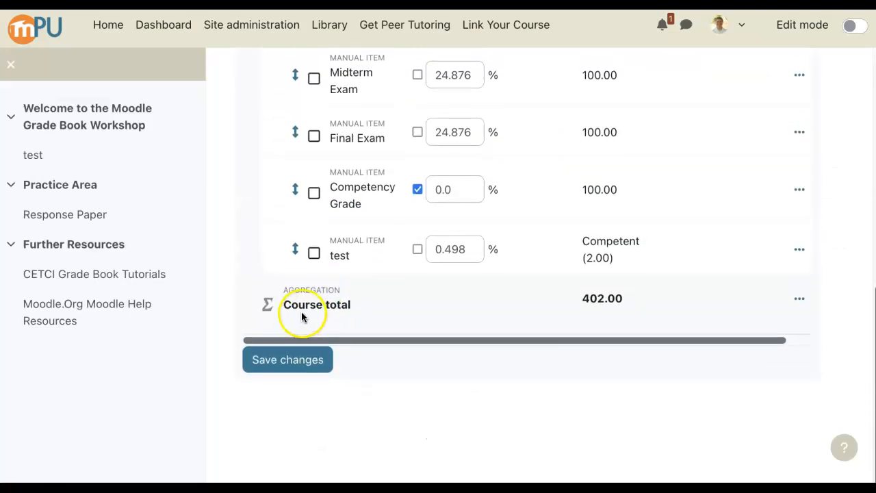
scroll(286, 267, up, 10)
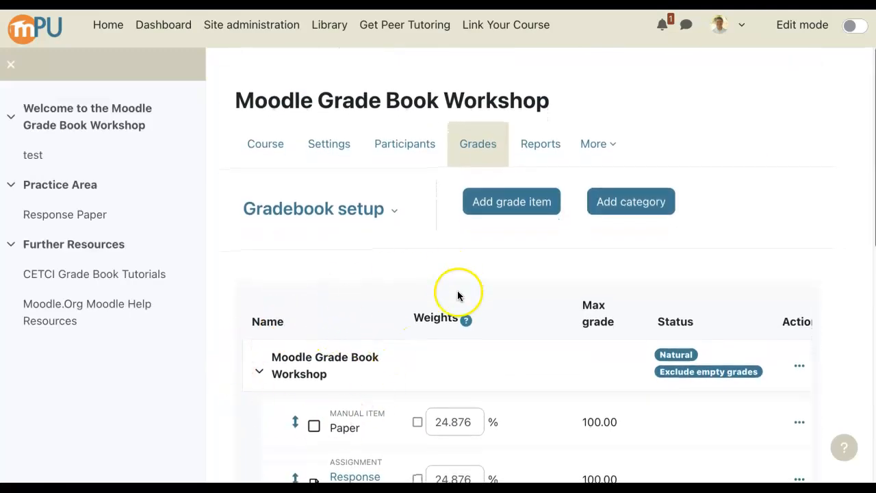
click(800, 364)
click(773, 395)
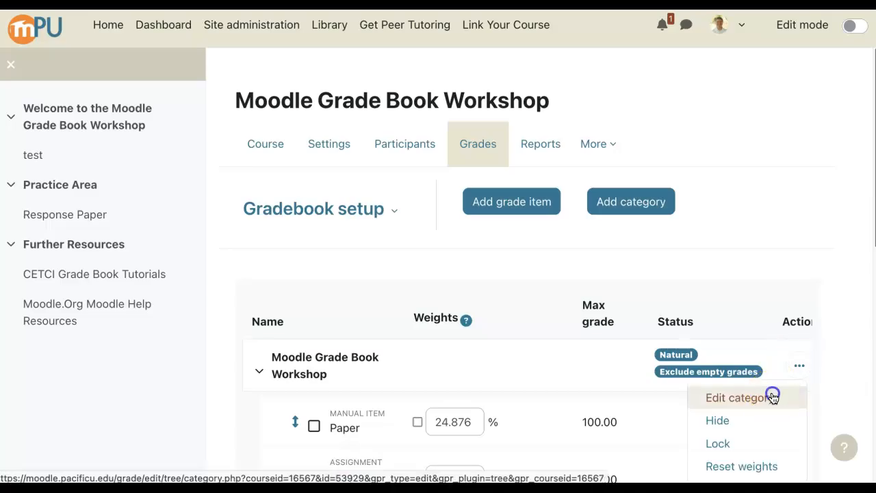
- Set the category total's grade display type to Real (letter) and save the category changes
scroll(591, 378, down, 6)
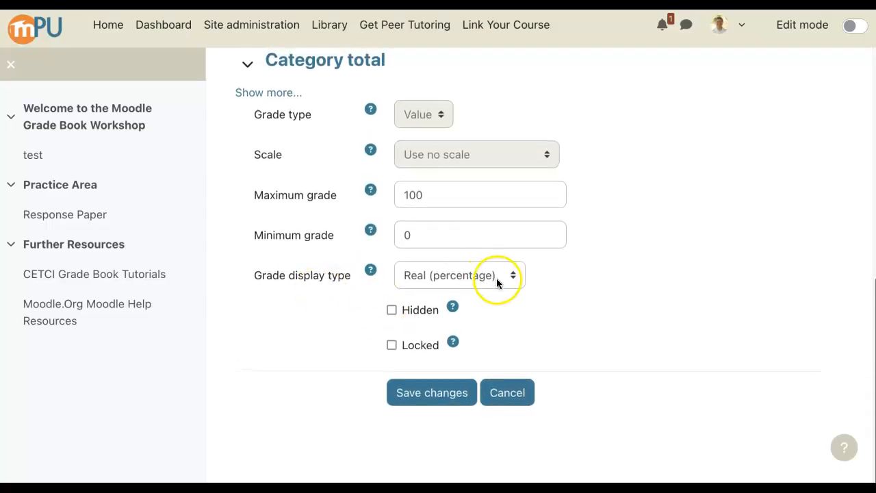
click(475, 272)
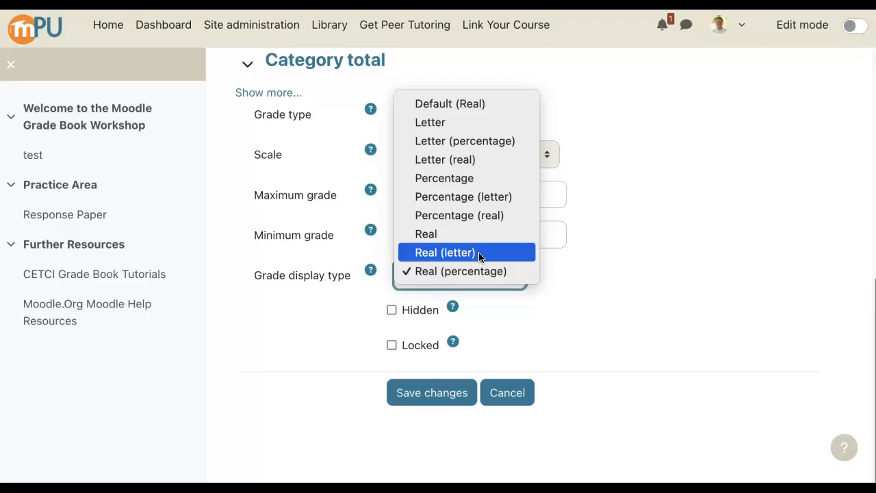
click(479, 255)
click(438, 396)
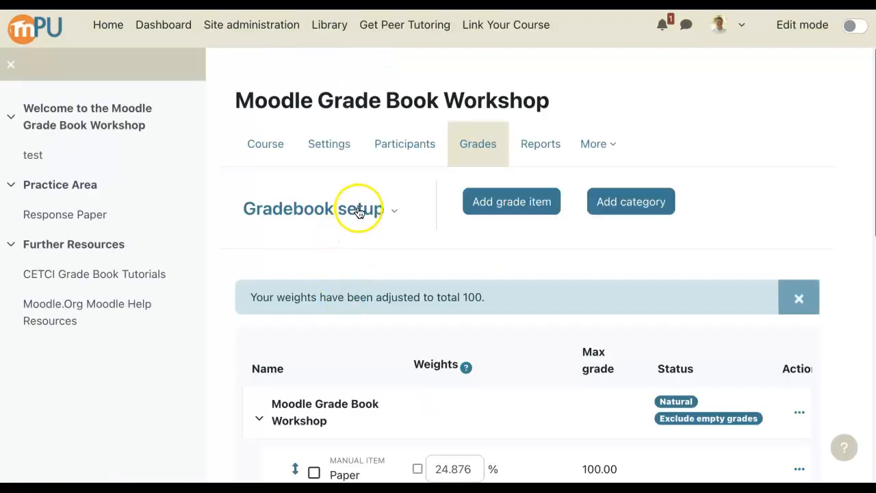
- Return to the Grader report and check how the Course total column displays the grades
click(358, 211)
click(344, 273)
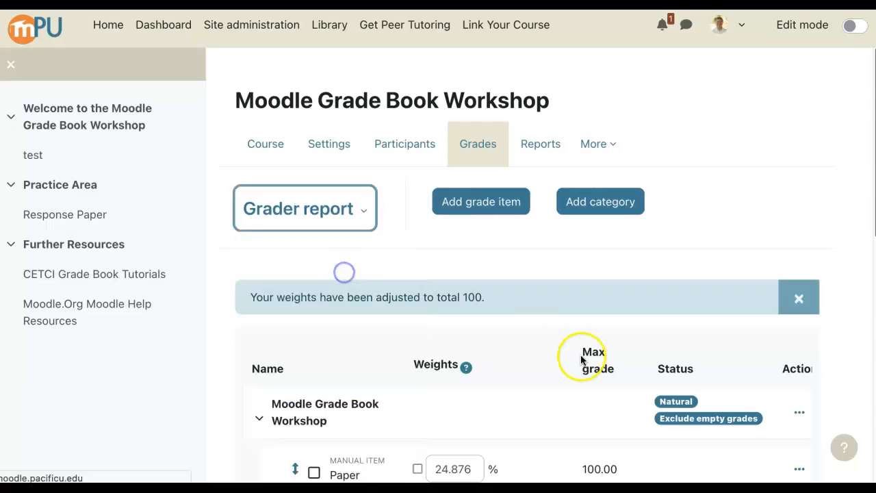
scroll(578, 279, down, 5)
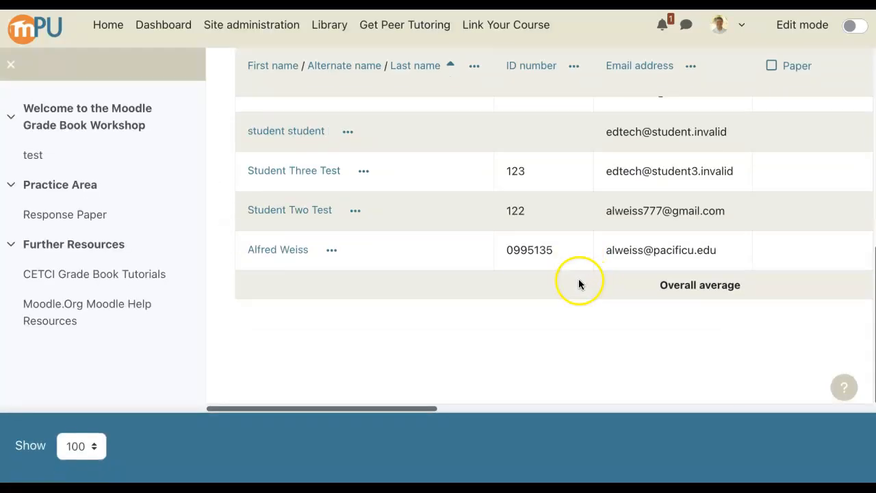
scroll(567, 286, right, 5)
scroll(567, 286, right, 5)
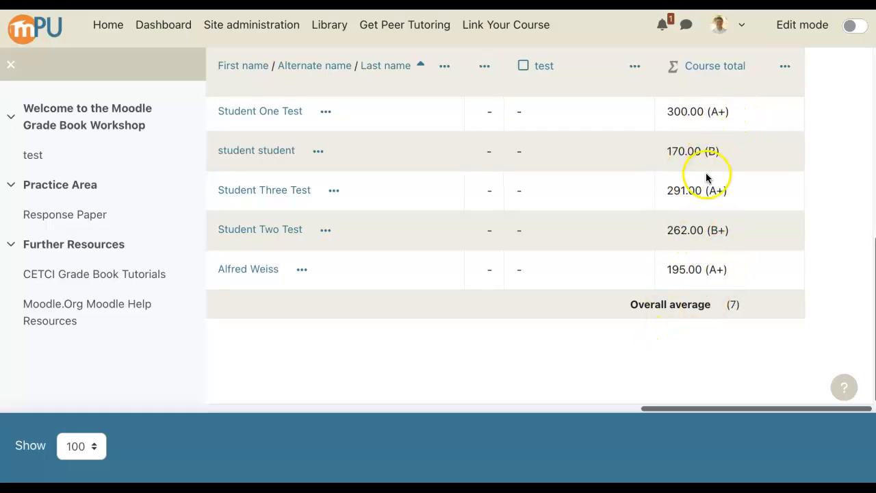
- Examine the points and letter grades in the students' course totals across the grader report
scroll(686, 264, up, 1)
scroll(663, 267, left, 5)
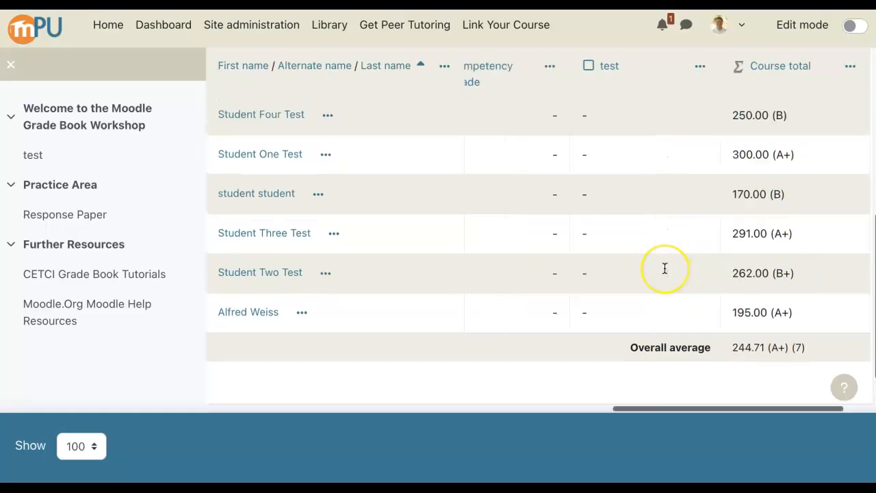
scroll(664, 268, left, 4)
scroll(664, 267, up, 5)
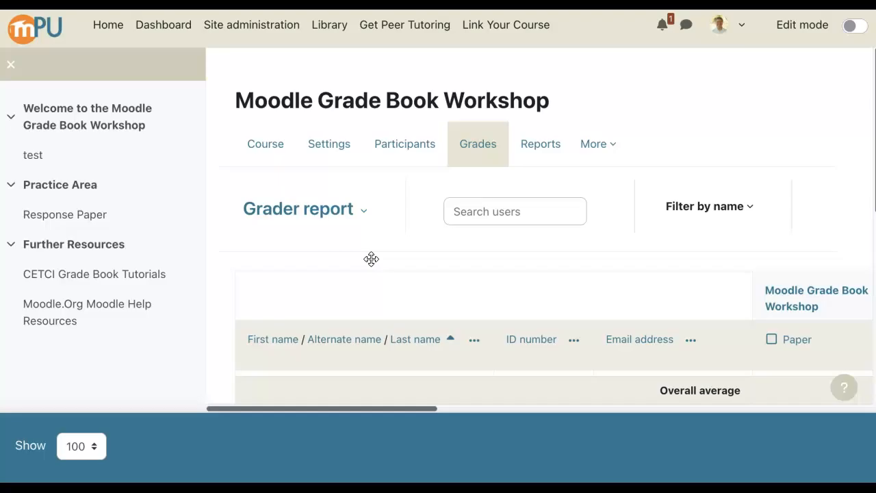
scroll(504, 283, right, 15)
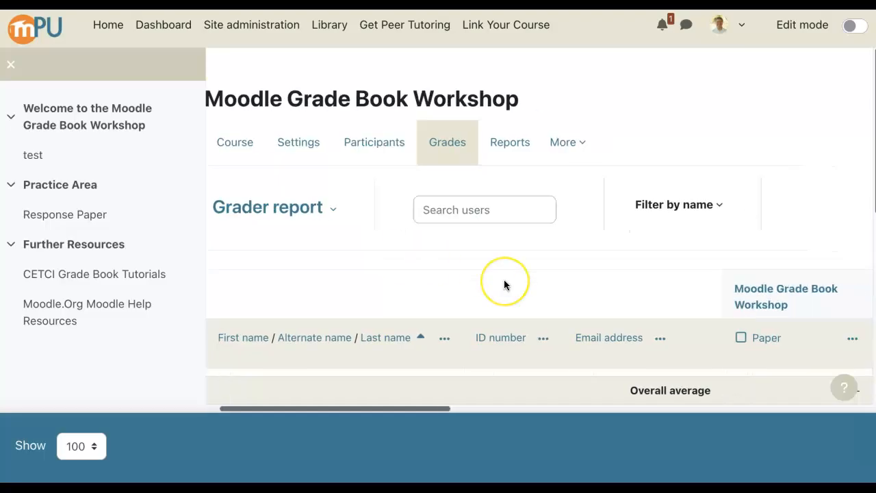
scroll(505, 283, down, 3)
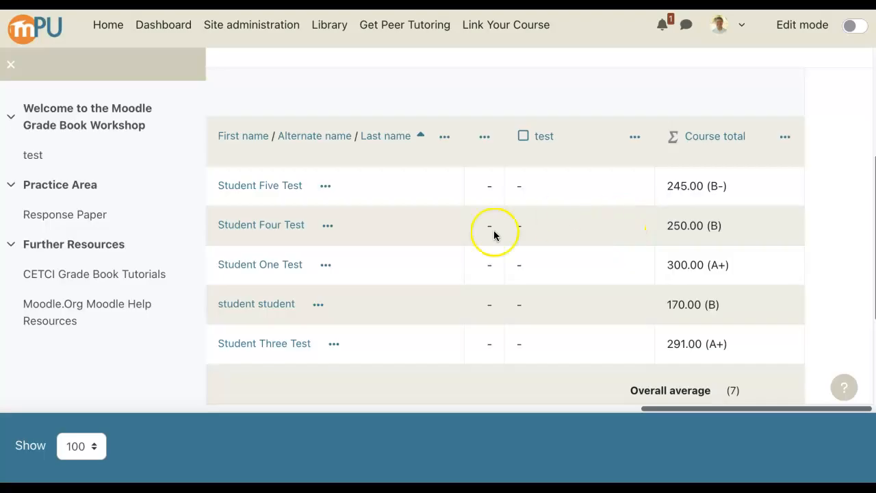
scroll(437, 248, left, 10)
scroll(439, 248, left, 5)
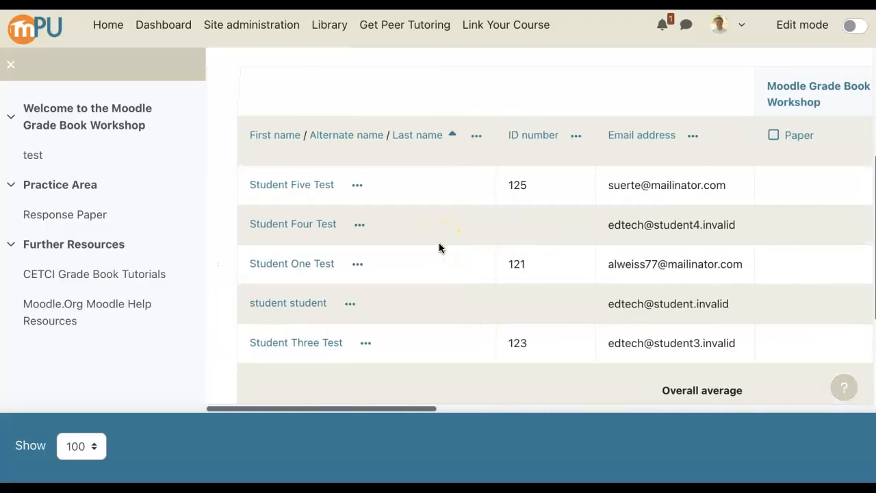
scroll(439, 246, up, 5)
scroll(410, 219, down, 1)
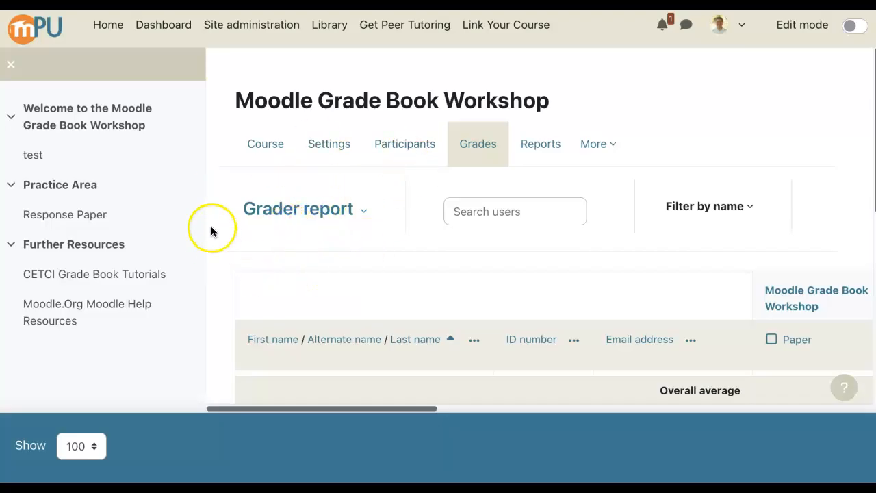
- Open the Grade letters page of the course gradebook from the Grader report
click(343, 210)
scroll(344, 219, down, 3)
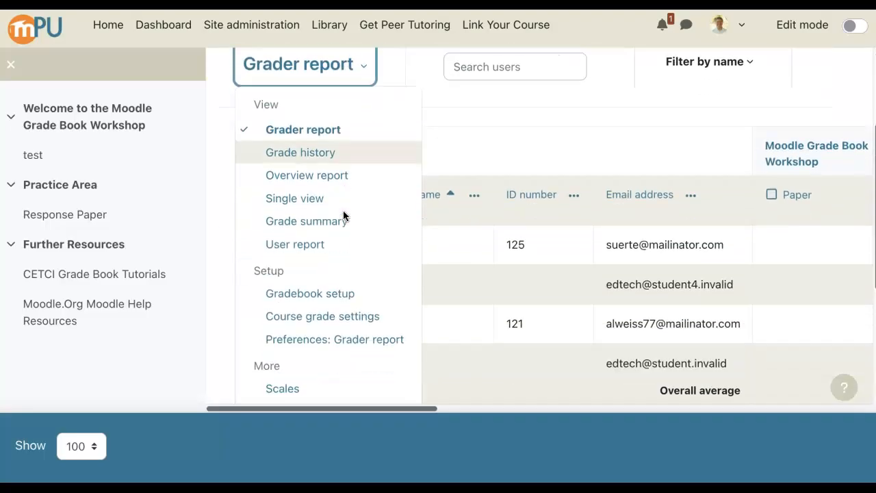
scroll(336, 273, down, 2)
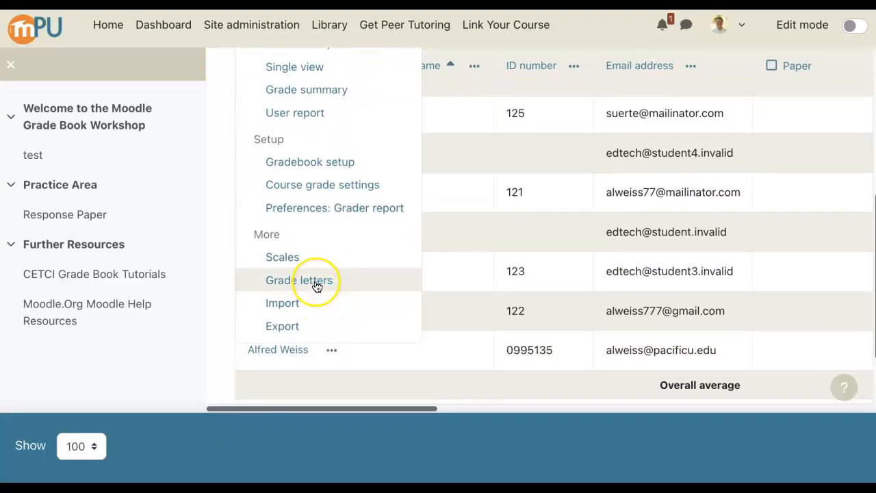
scroll(317, 286, up, 4)
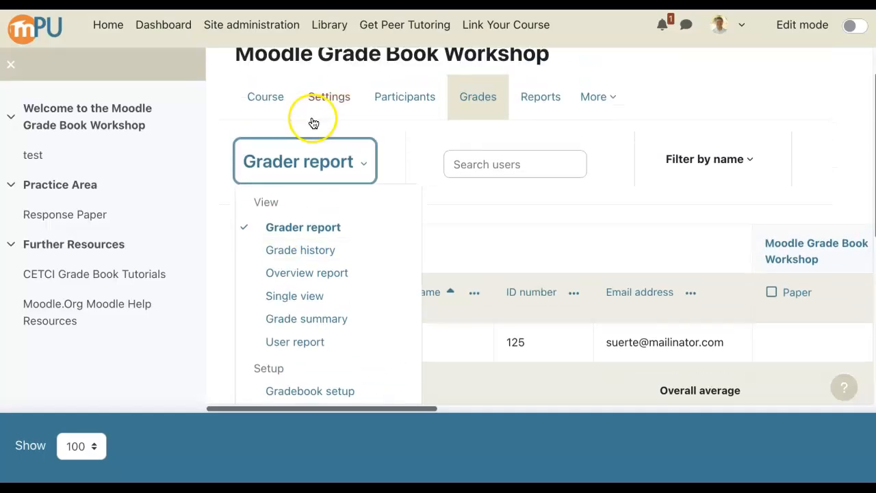
scroll(307, 205, down, 5)
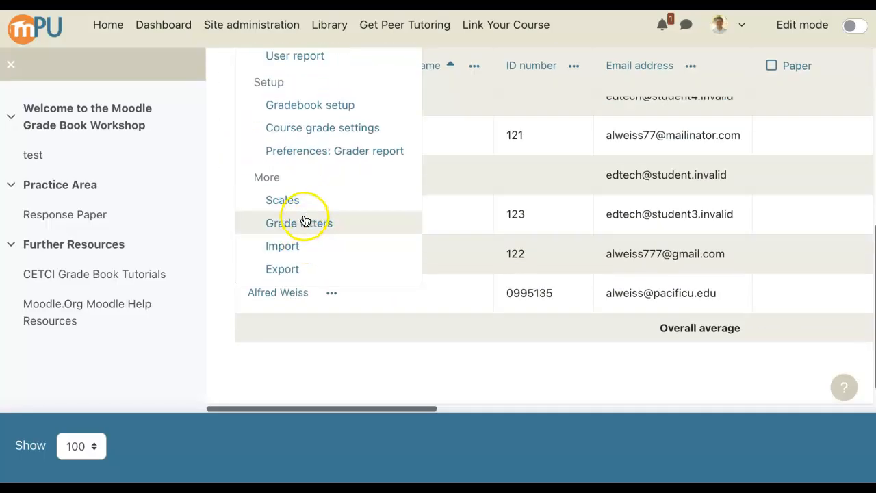
click(305, 221)
- Review the highest and lowest percentages for each grade letter and open the grade letters for editing
scroll(327, 328, down, 2)
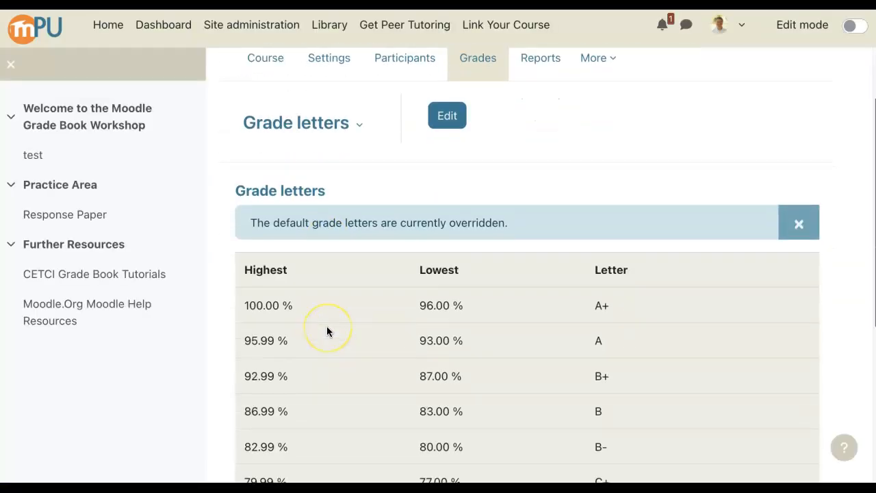
scroll(326, 332, down, 4)
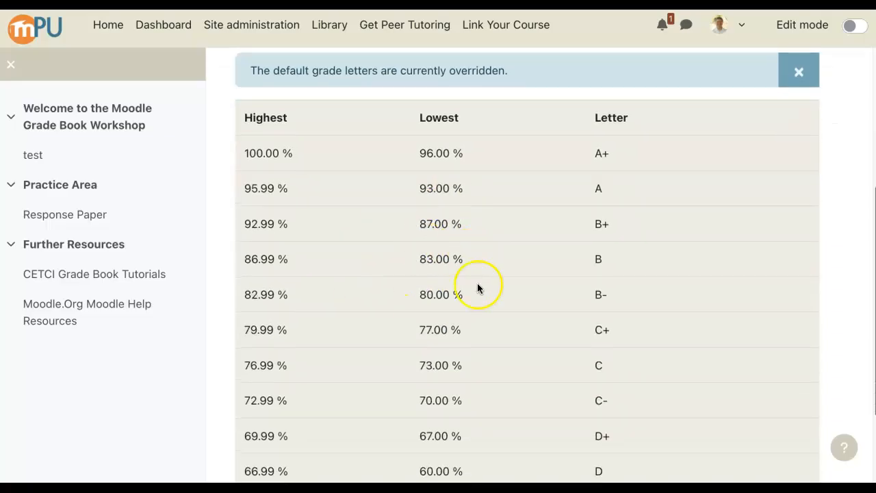
scroll(477, 287, down, 2)
scroll(508, 189, up, 2)
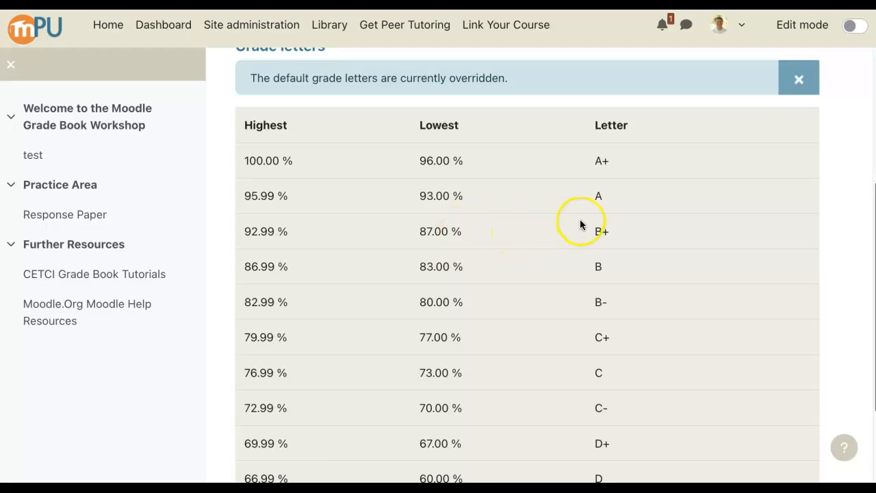
scroll(490, 238, up, 1)
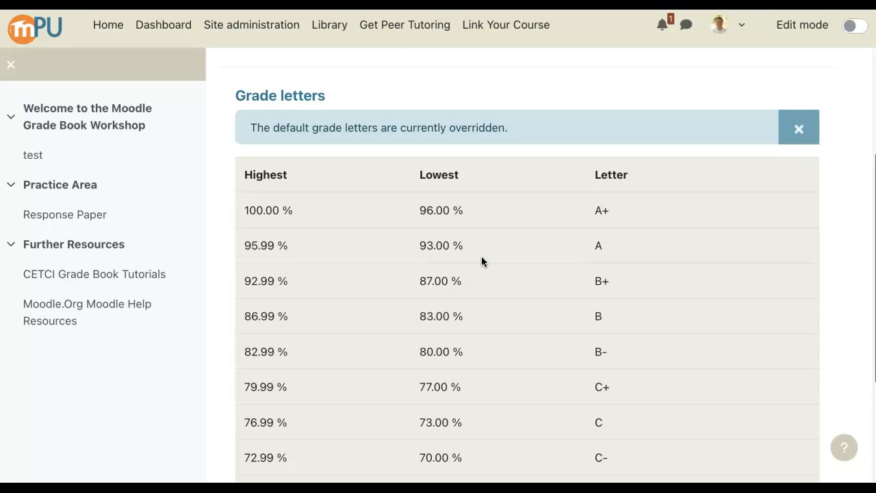
scroll(481, 258, up, 2)
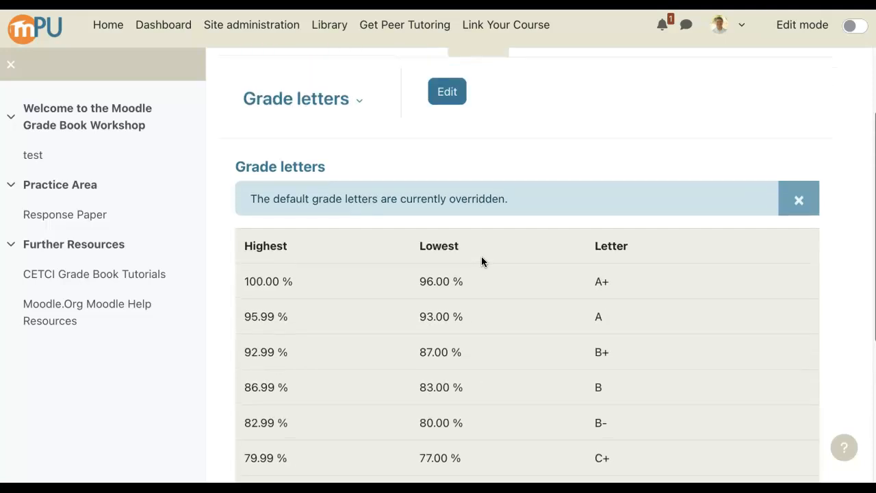
click(446, 91)
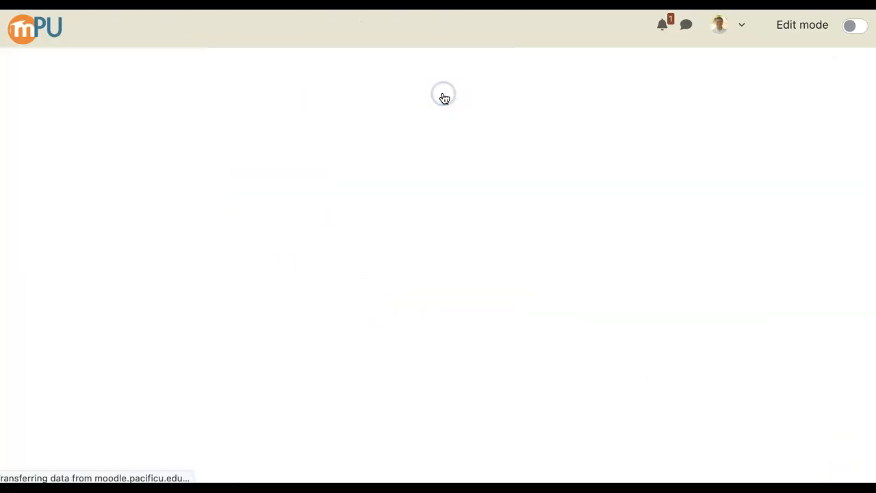
- Review the letters and minimum percentages in the grade letters edit form, and leave it without saving
scroll(436, 294, down, 3)
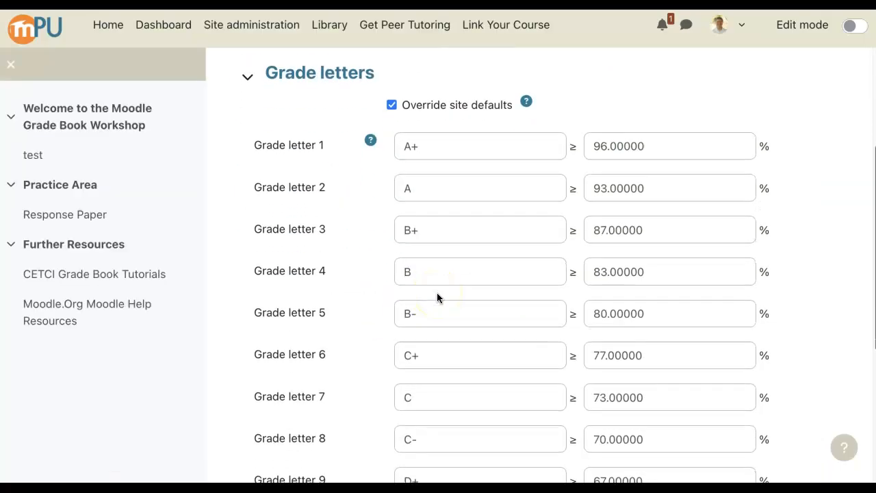
scroll(436, 296, up, 3)
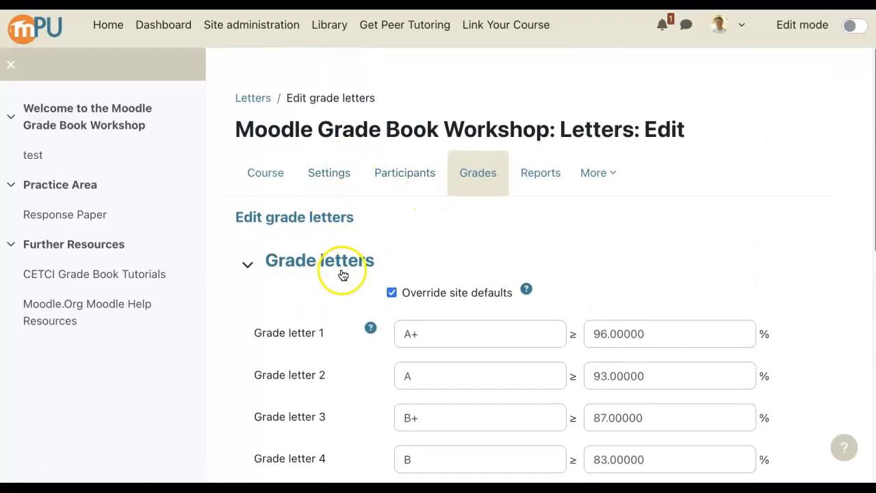
scroll(343, 274, down, 7)
click(505, 388)
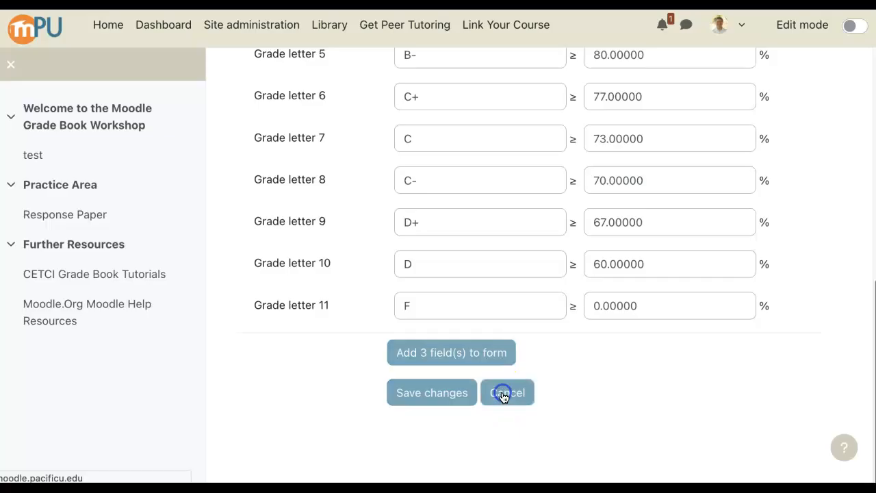
- Switch from the Grade letters page back to the course's Grader report
scroll(443, 257, down, 1)
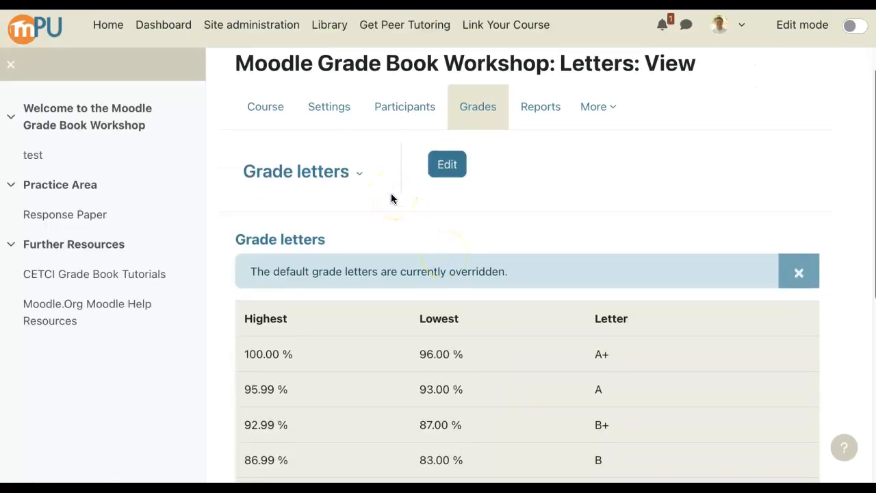
click(348, 185)
click(300, 236)
- Examine the points and letter grades in the Course total column for all students in the Grader report
scroll(412, 312, right, 3)
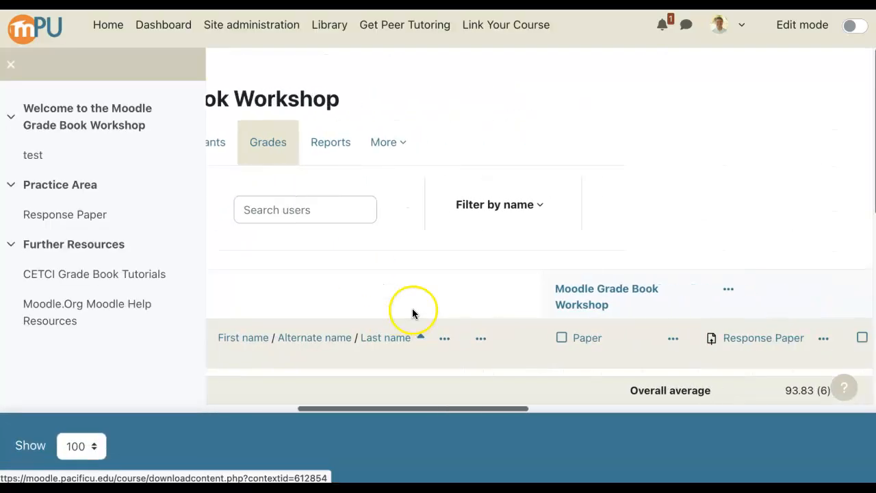
scroll(444, 308, right, 3)
scroll(547, 308, down, 4)
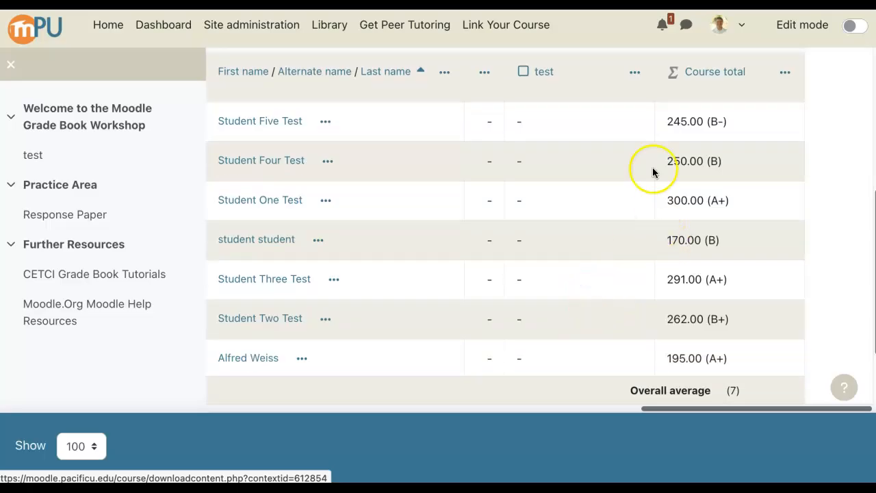
scroll(652, 159, up, 2)
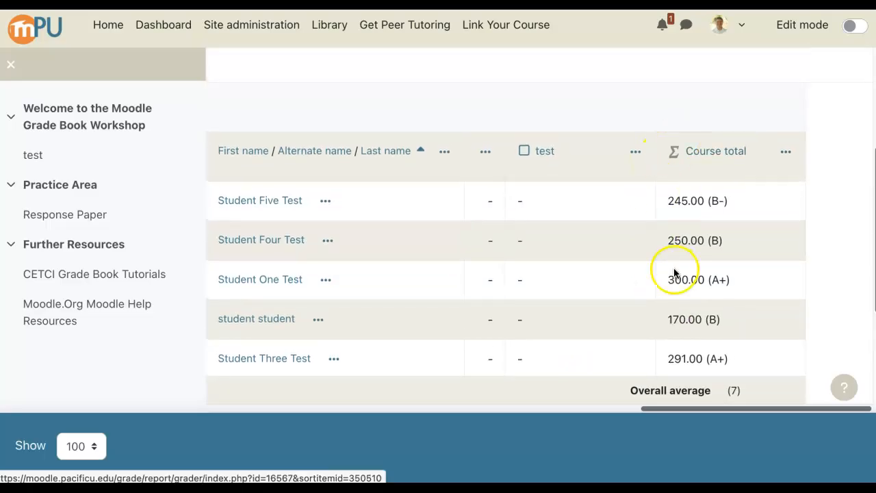
scroll(698, 165, down, 1)
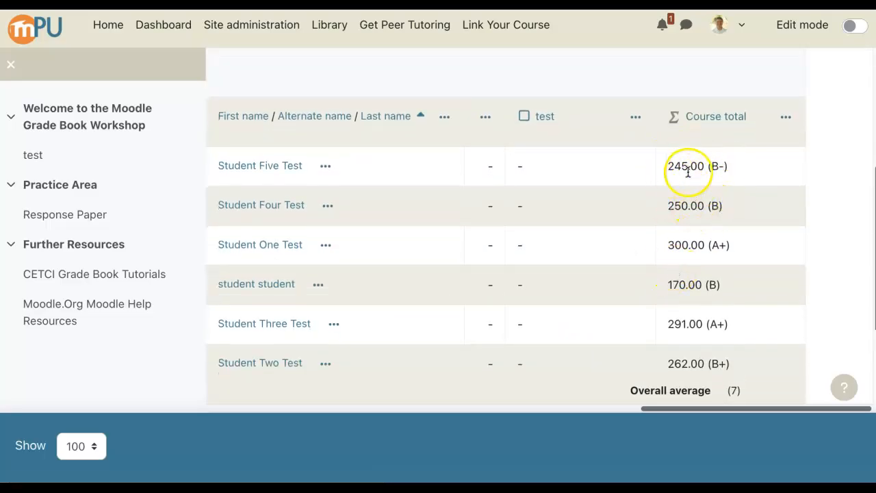
scroll(689, 263, down, 1)
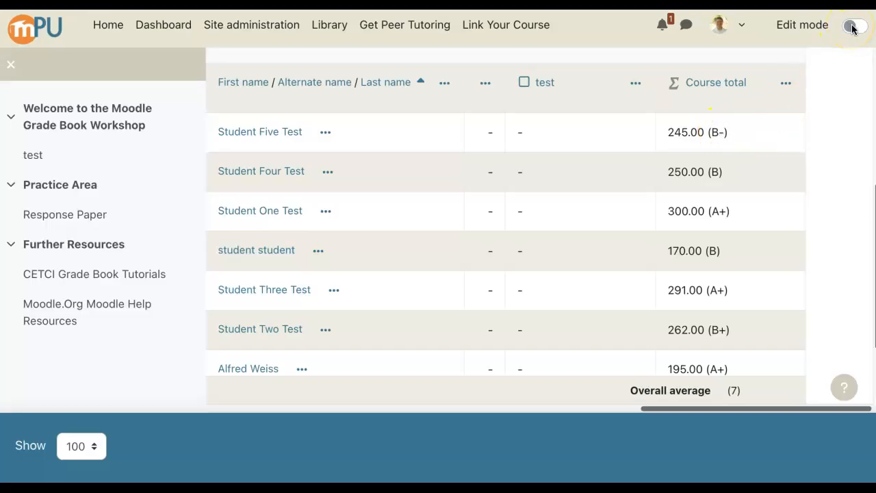
scroll(514, 247, left, 2)
scroll(514, 247, down, 1)
scroll(514, 247, right, 2)
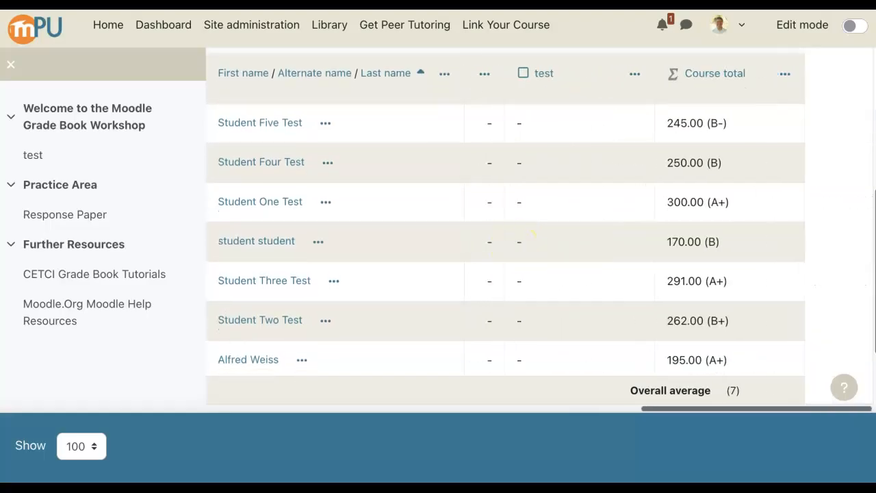
- Turn on edit mode in the Grader report and inspect the editable grade fields in the Course total column
click(863, 25)
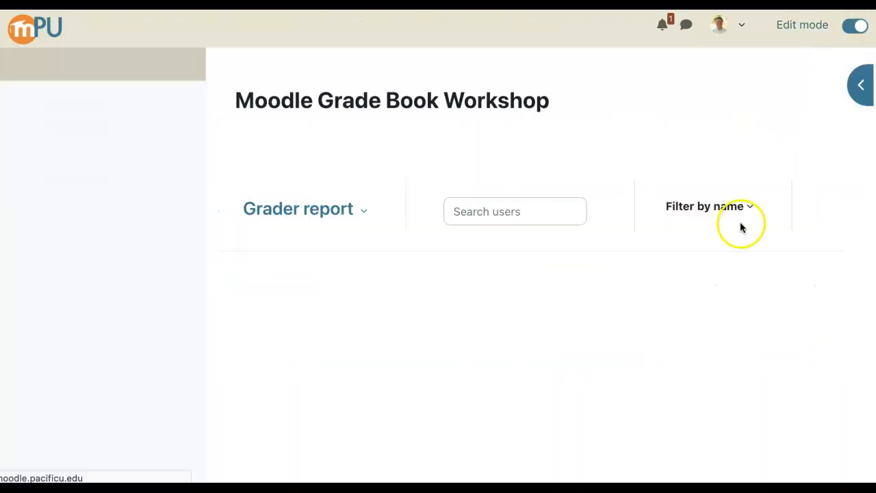
scroll(734, 335, down, 4)
scroll(734, 334, right, 15)
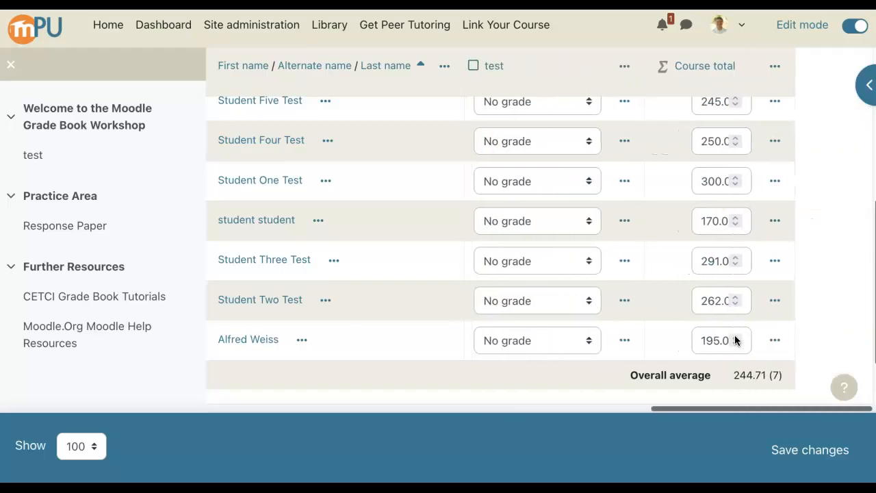
scroll(744, 226, up, 2)
scroll(744, 228, up, 1)
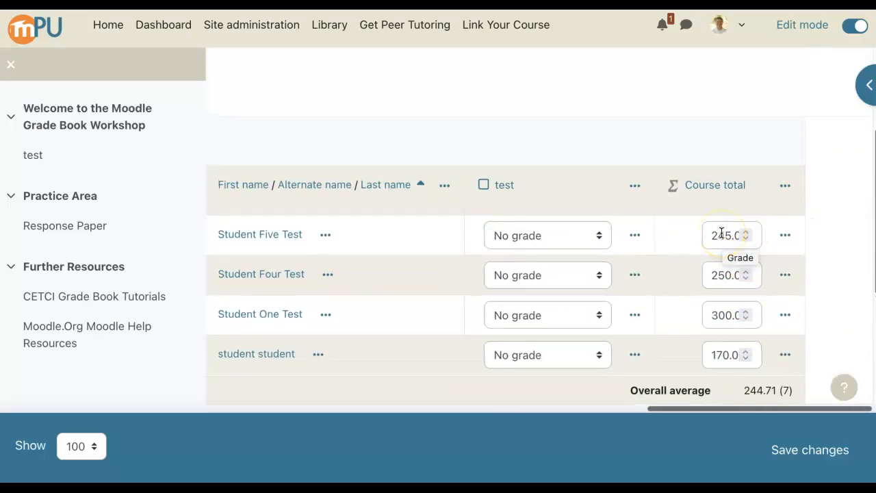
scroll(721, 233, down, 1)
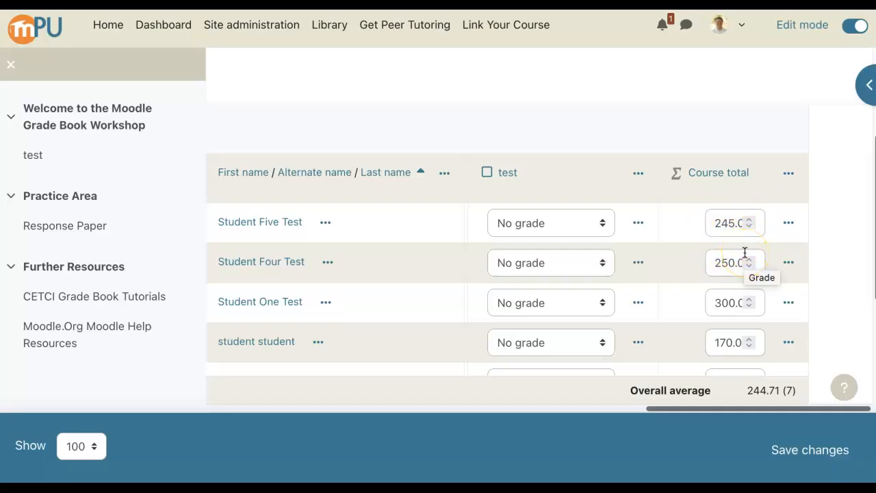
- Turn off edit mode and check how the Course total column displays each student's grade down to the last row
click(855, 26)
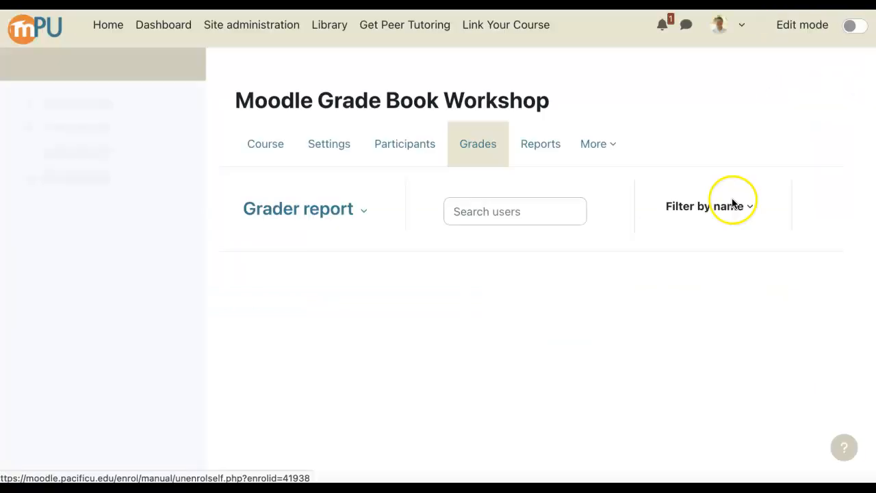
scroll(725, 303, down, 4)
scroll(725, 303, right, 1)
scroll(726, 303, right, 5)
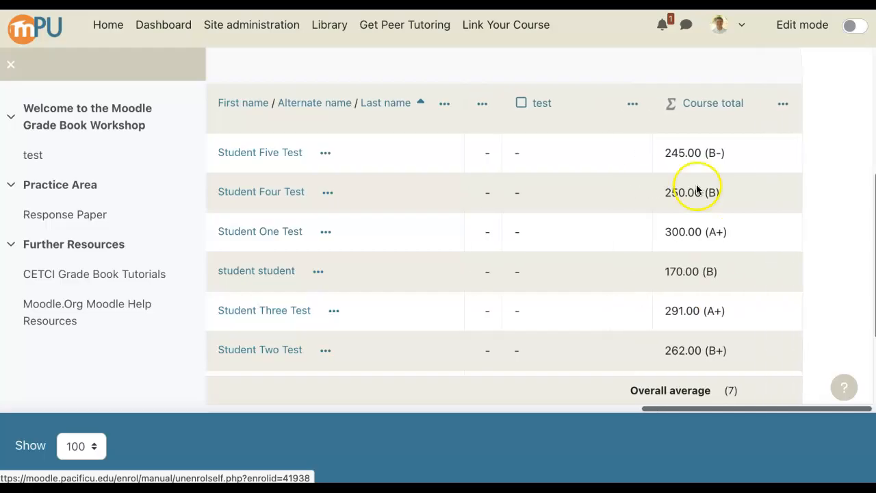
scroll(616, 270, down, 2)
scroll(615, 271, down, 1)
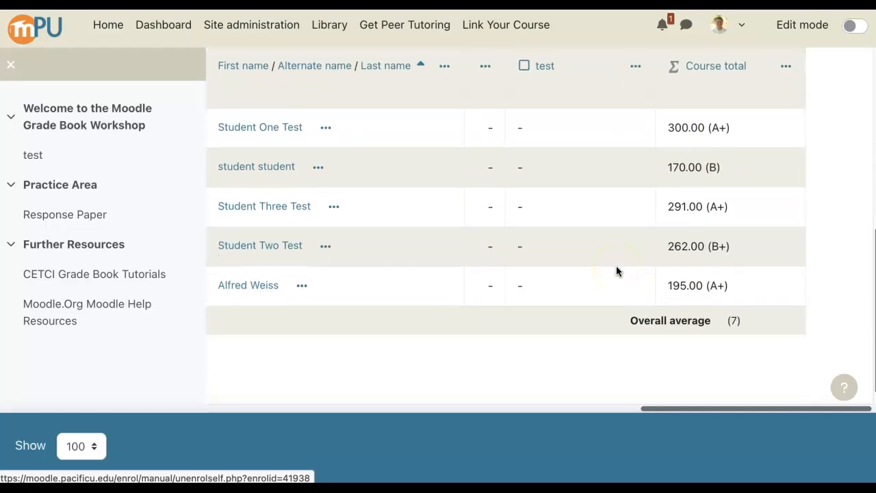